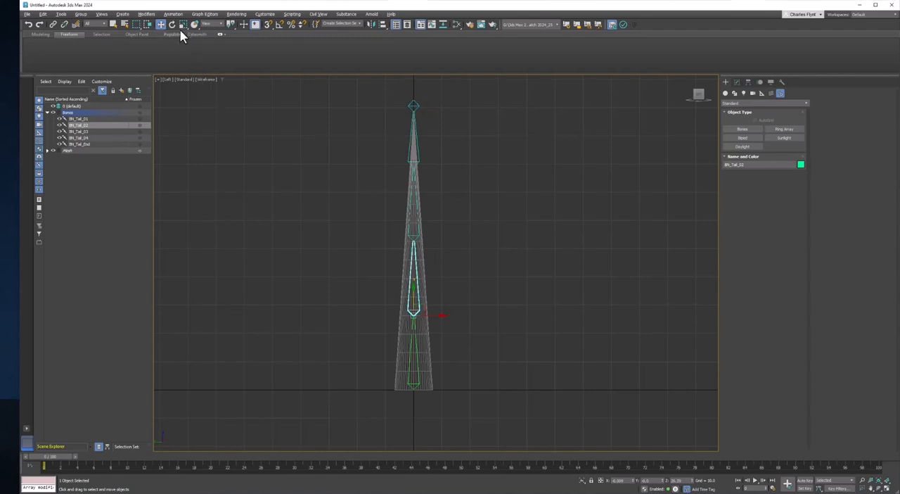
Try rotating the BN_Tail_02 and BN_Tail_03 bones to test the chain, undoing each rotation
{"action": "left_click", "coordinate": [172, 23]}
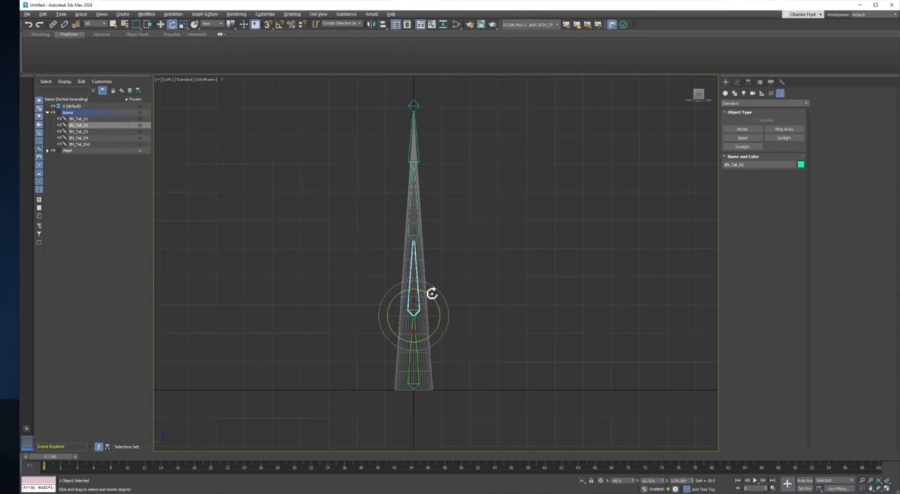
{"action": "mouse_move", "coordinate": [432, 295]}
{"action": "left_mouse_down"}
{"action": "mouse_move", "coordinate": [444, 311]}
{"action": "mouse_move", "coordinate": [414, 278]}
{"action": "mouse_move", "coordinate": [469, 316]}
{"action": "mouse_move", "coordinate": [445, 294]}
{"action": "left_mouse_up"}
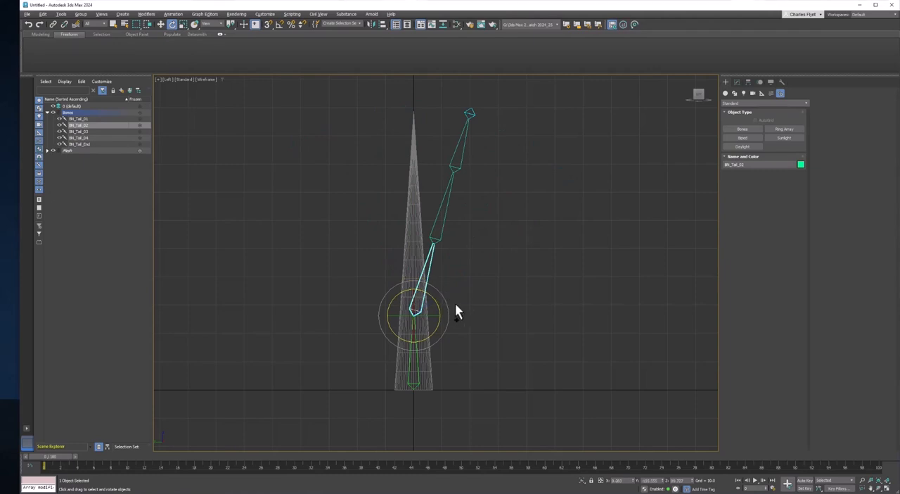
{"action": "key", "text": "ctrl+z"}
{"action": "left_click", "coordinate": [416, 232]}
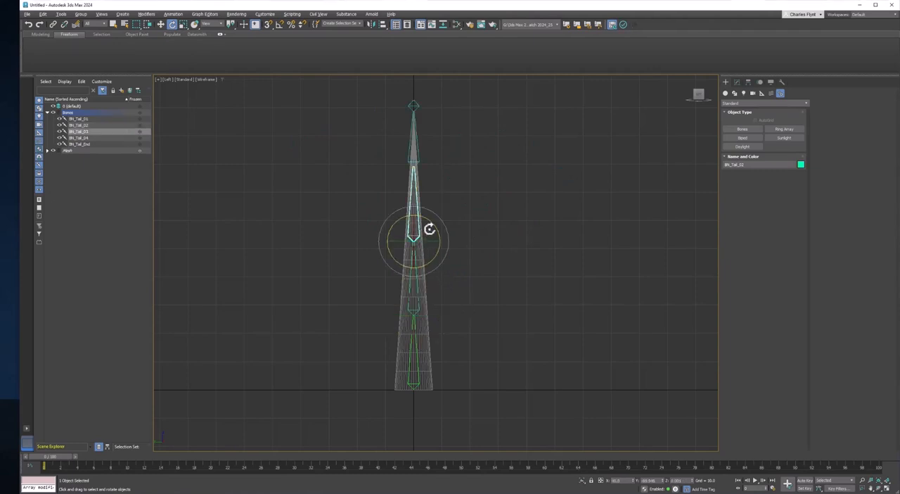
{"action": "left_click_drag", "start_coordinate": [431, 223], "coordinate": [443, 243]}
{"action": "key", "text": "ctrl+z"}
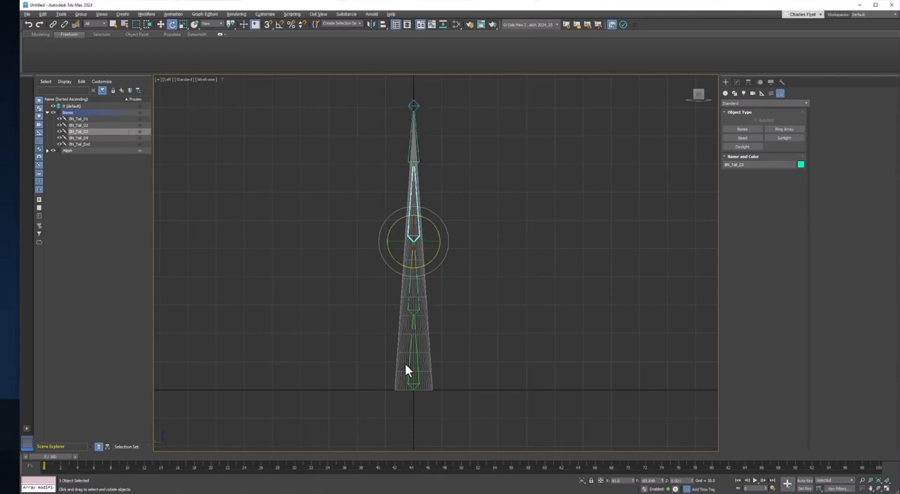
{"action": "left_click", "coordinate": [415, 163]}
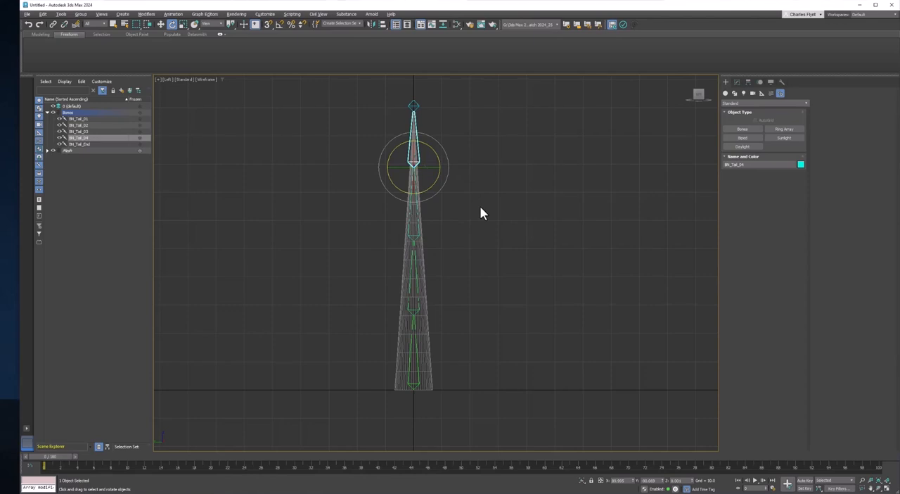
{"action": "left_click", "coordinate": [421, 306]}
{"action": "left_click_drag", "start_coordinate": [430, 293], "coordinate": [412, 281]}
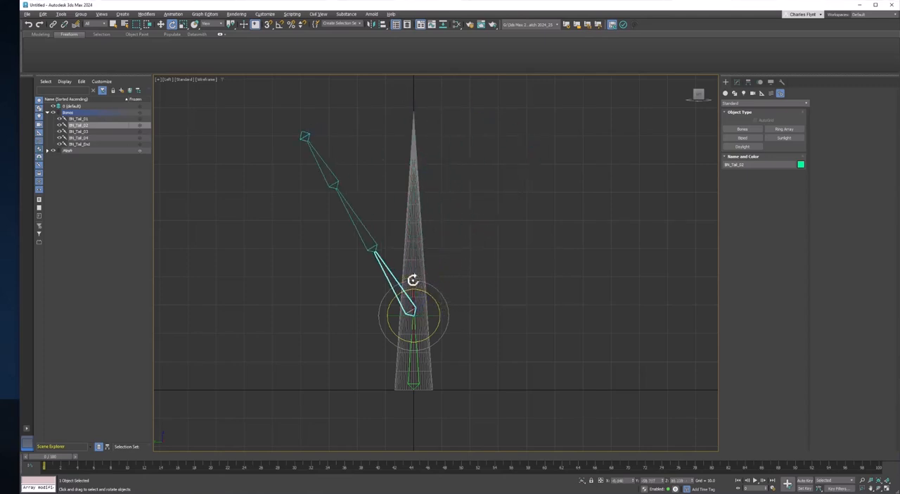
{"action": "key", "text": "ctrl+z"}
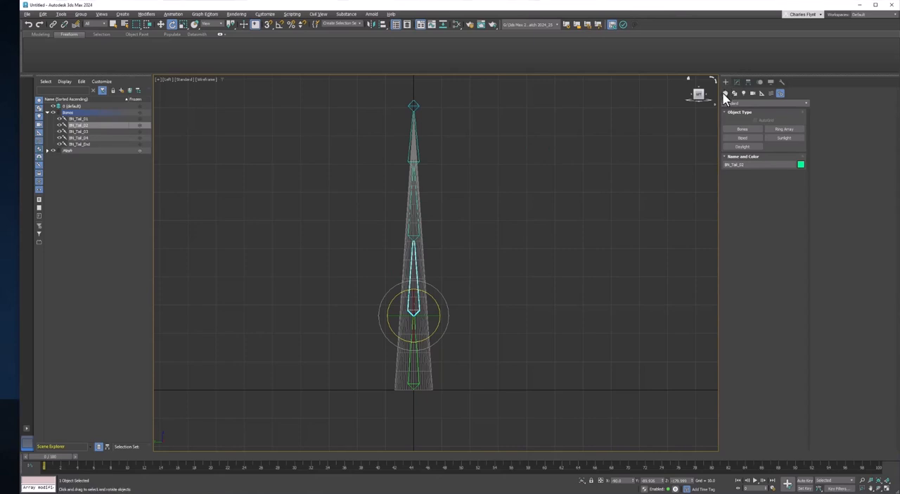
Create a Point helper in the empty space beside the base of the tail
{"action": "left_click", "coordinate": [762, 94]}
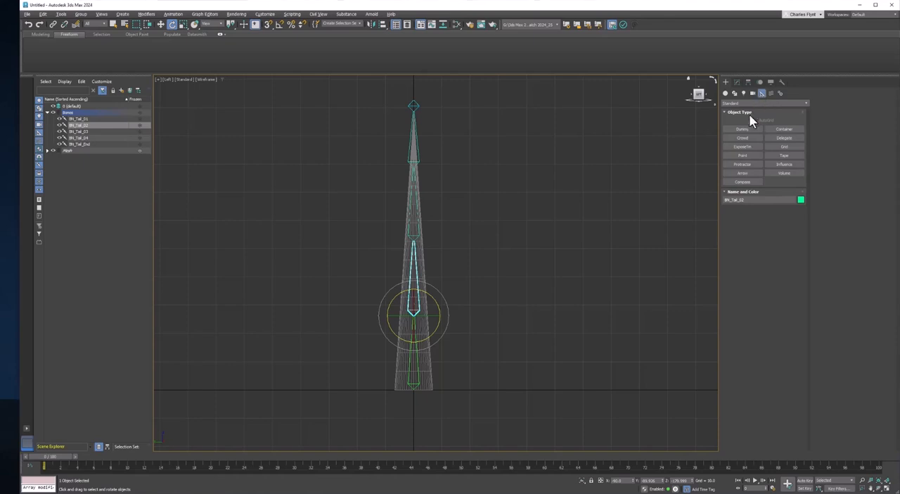
{"action": "left_click", "coordinate": [740, 155]}
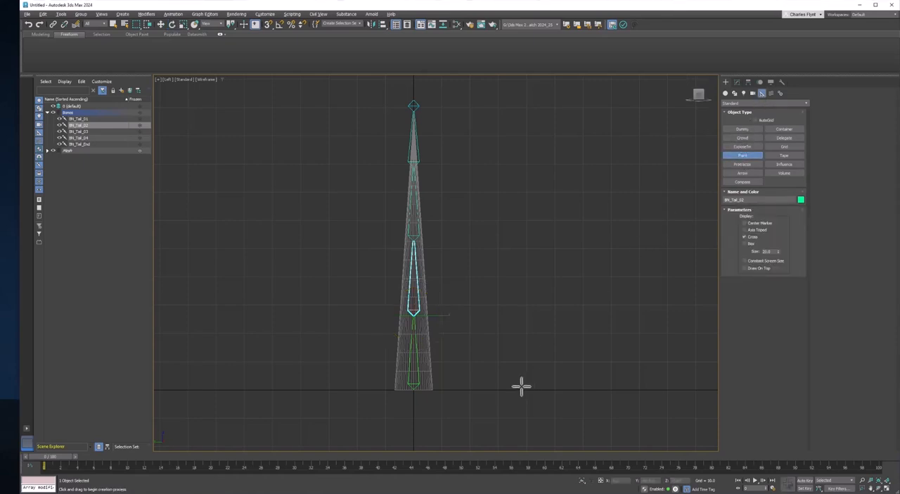
{"action": "left_click", "coordinate": [493, 374]}
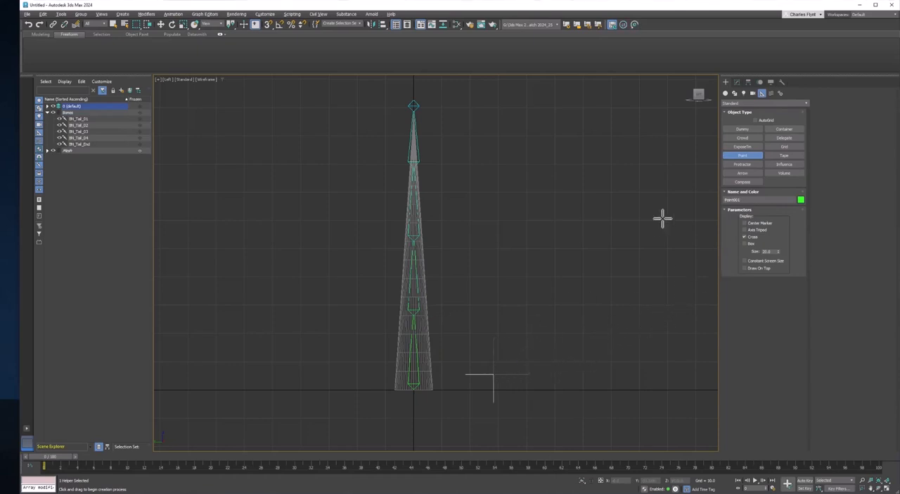
Turn on the point helper's Box display in addition to Cross, and slightly reduce its size
{"action": "left_click", "coordinate": [737, 83]}
{"action": "key", "text": "e"}
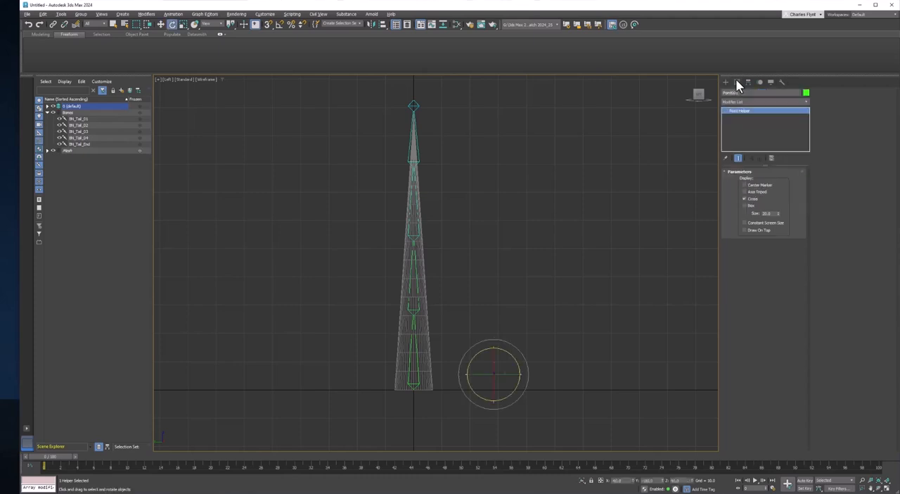
{"action": "left_click", "coordinate": [745, 206]}
{"action": "left_click", "coordinate": [547, 373]}
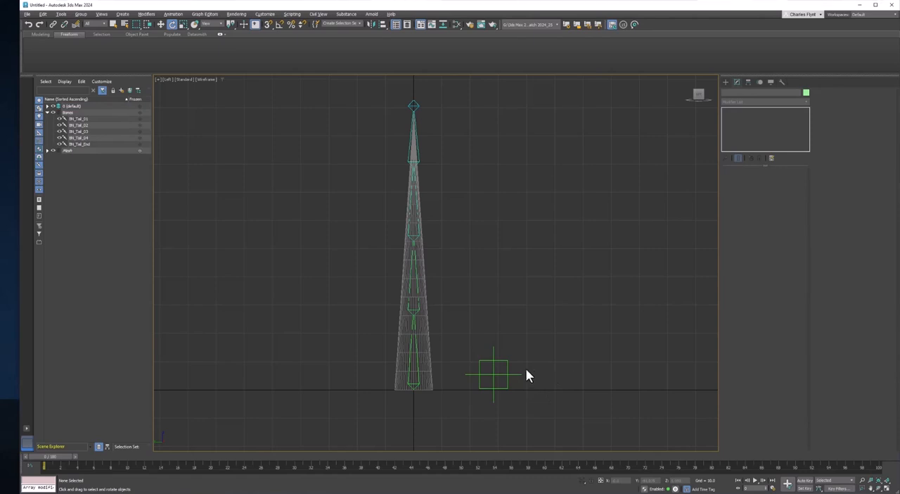
{"action": "left_click", "coordinate": [506, 369]}
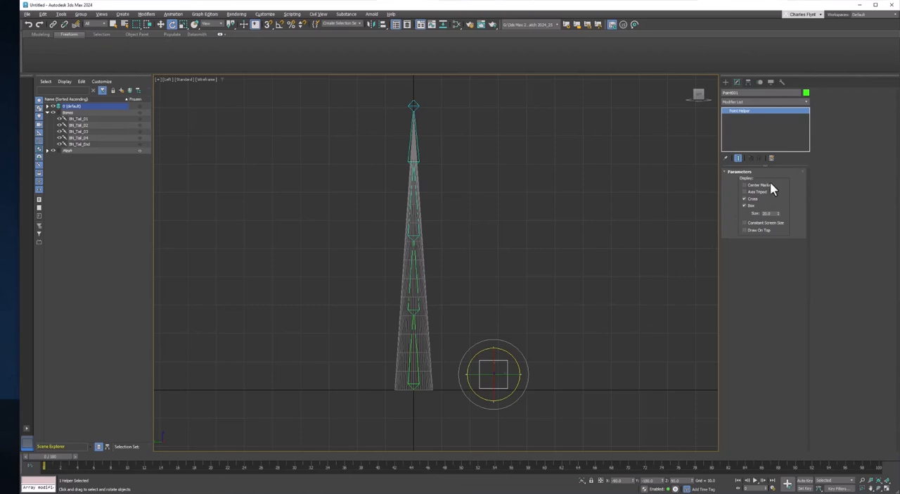
{"action": "left_click_drag", "start_coordinate": [779, 213], "coordinate": [782, 214]}
Try the Axis Tripod display on the point helper and switch it back off
{"action": "left_click", "coordinate": [744, 191]}
{"action": "left_click", "coordinate": [581, 314]}
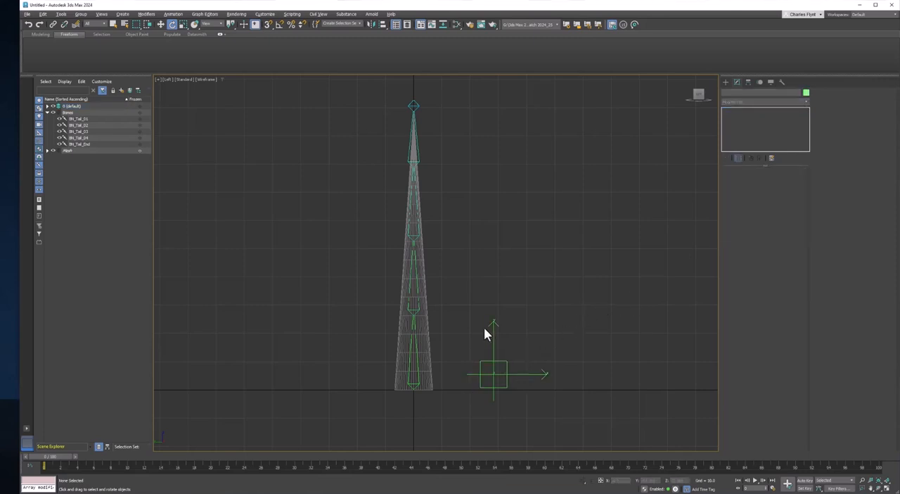
{"action": "left_click", "coordinate": [507, 373]}
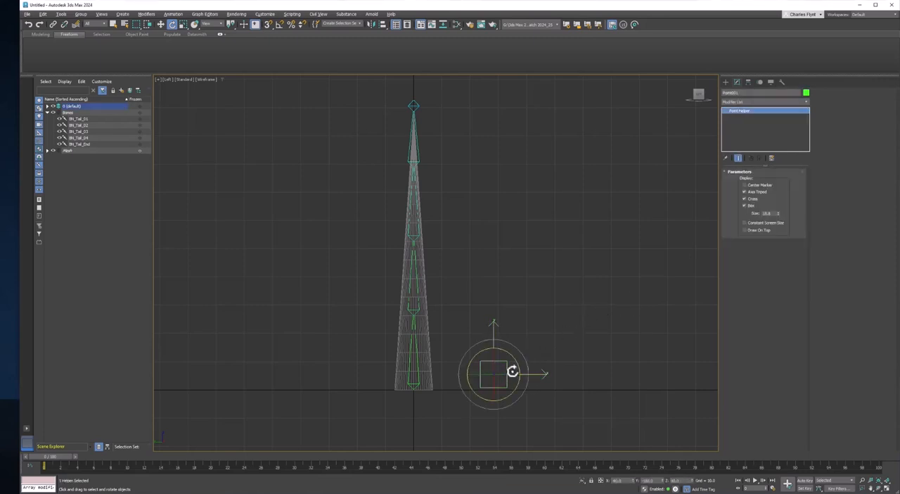
{"action": "left_click", "coordinate": [743, 192]}
{"action": "left_click", "coordinate": [517, 391]}
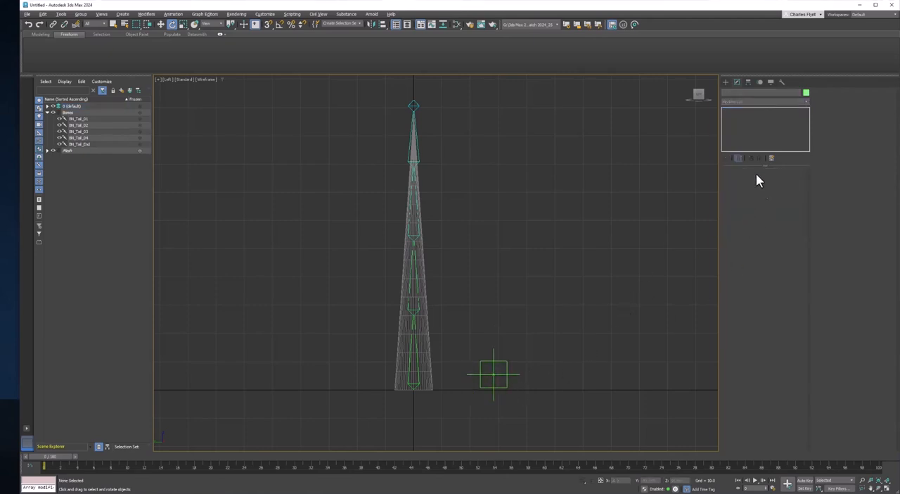
Align the point helper to BN_Tail_02 in X, Y and Z position, using Pivot Point for both current and target object
{"action": "left_click", "coordinate": [495, 373]}
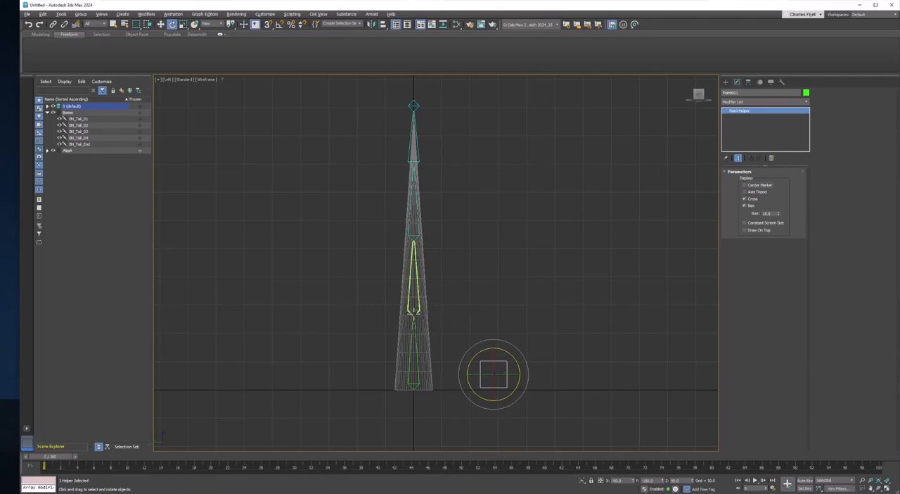
{"action": "left_click", "coordinate": [498, 336]}
{"action": "left_click", "coordinate": [501, 365]}
{"action": "key", "text": "w"}
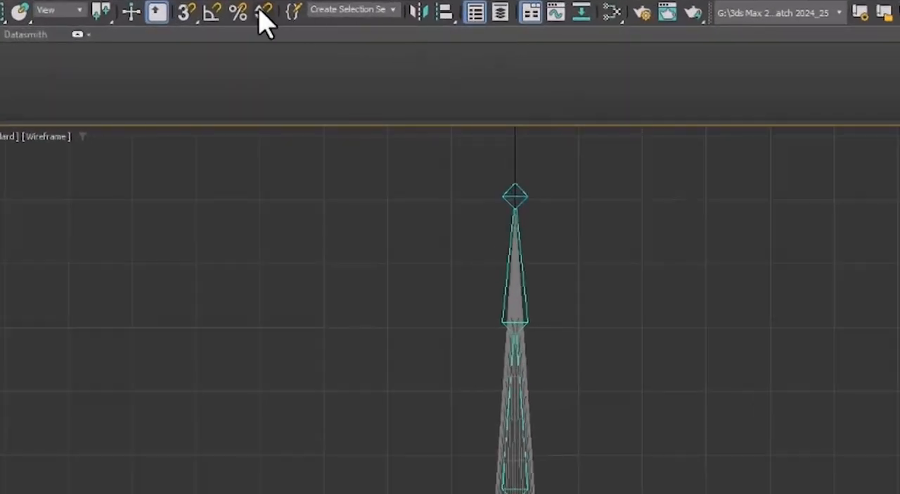
{"action": "left_click", "coordinate": [446, 14]}
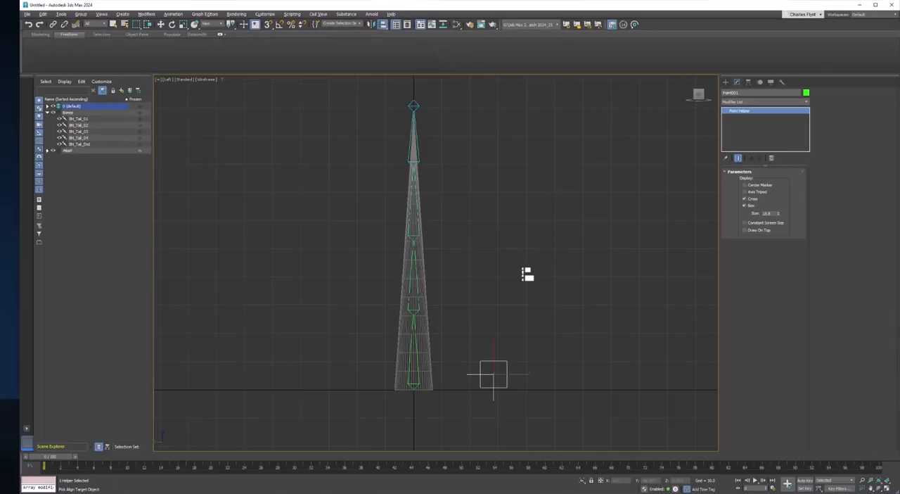
{"action": "left_click", "coordinate": [416, 313]}
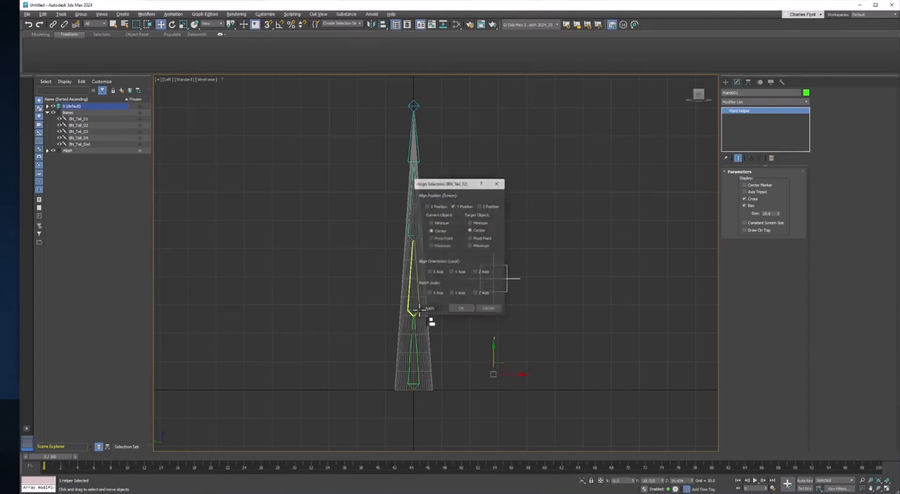
{"action": "left_click_drag", "start_coordinate": [463, 187], "coordinate": [587, 172]}
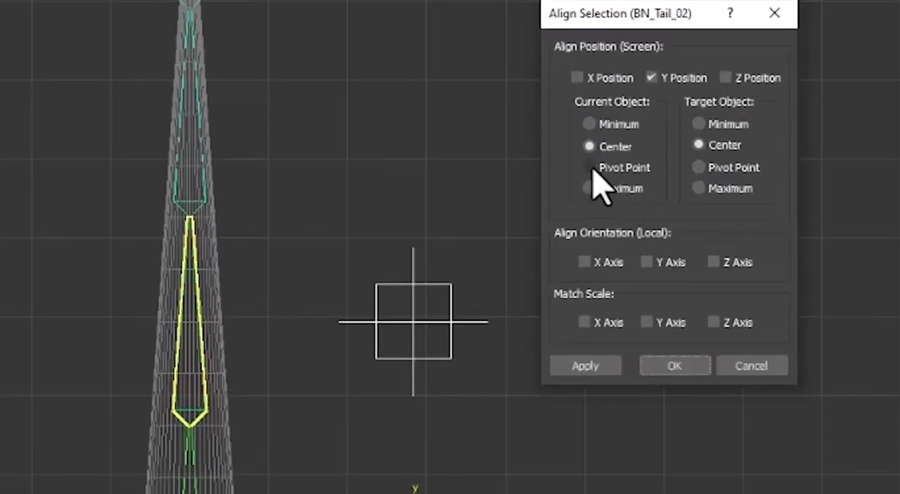
{"action": "left_click", "coordinate": [567, 225]}
{"action": "left_click", "coordinate": [698, 167]}
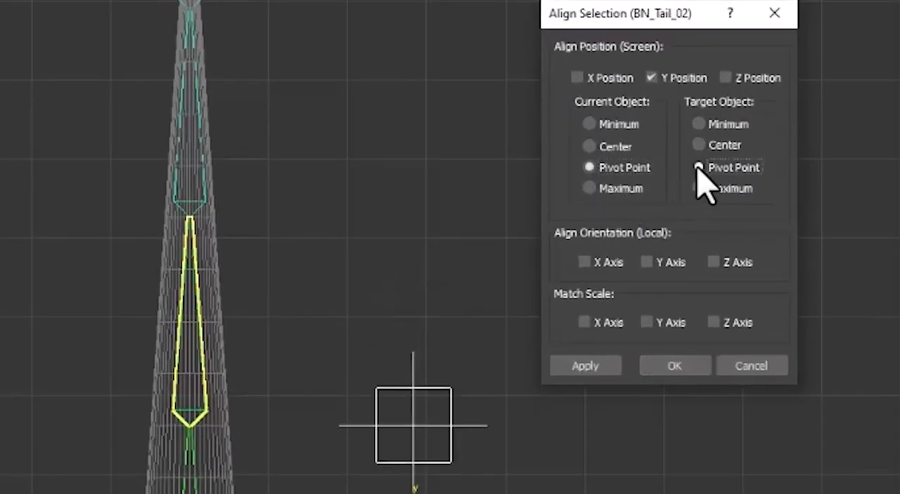
{"action": "left_click", "coordinate": [578, 78]}
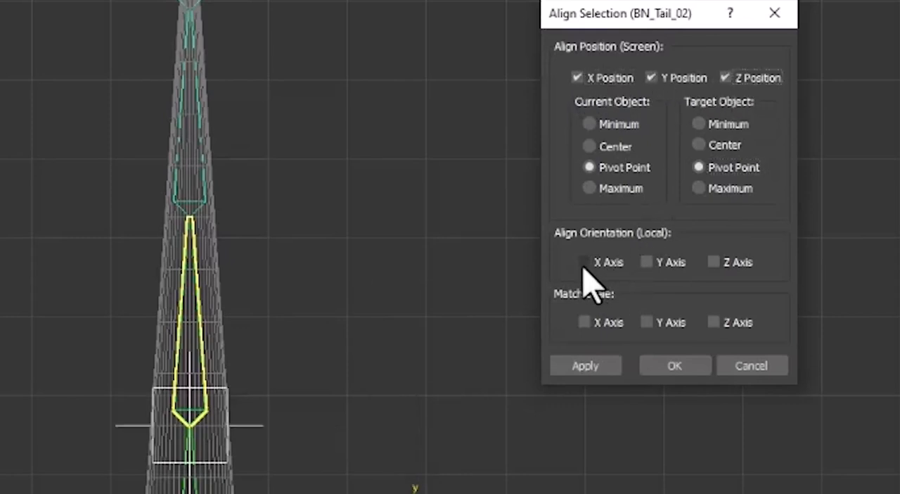
Match the helper's local orientation to BN_Tail_02 on the X, Y and Z axes and apply the alignment
{"action": "left_click", "coordinate": [587, 262]}
{"action": "left_click", "coordinate": [648, 262]}
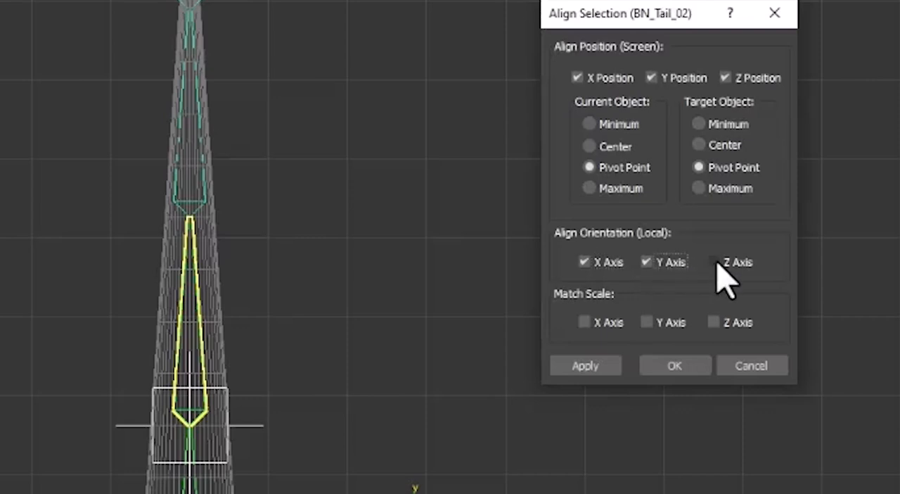
{"action": "left_click", "coordinate": [714, 262]}
{"action": "left_click", "coordinate": [672, 369]}
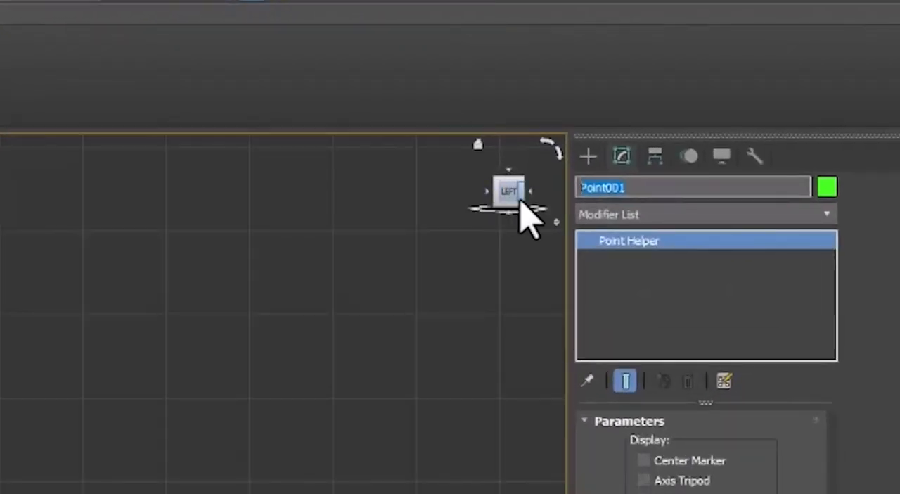
Rename the point helper as PtCtrl_Tail_01
{"action": "type", "text": "PtCtrl_Spine"}
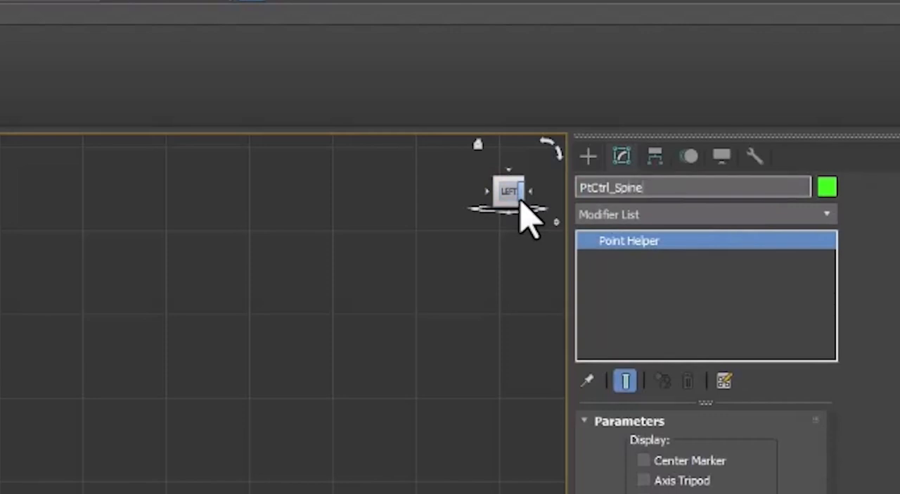
{"action": "type", "text": "_01"}
{"action": "key", "text": "BackSpace"}
{"action": "key", "text": "BackSpace"}
{"action": "key", "text": "BackSpace"}
{"action": "key", "text": "BackSpace"}
{"action": "key", "text": "BackSpace"}
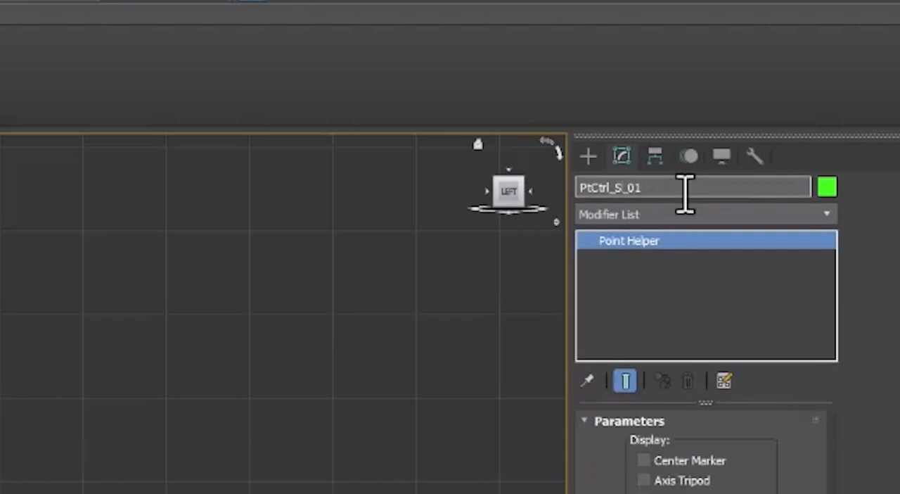
{"action": "type", "text": "Tail"}
{"action": "key", "text": "Return"}
{"action": "left_click", "coordinate": [659, 188]}
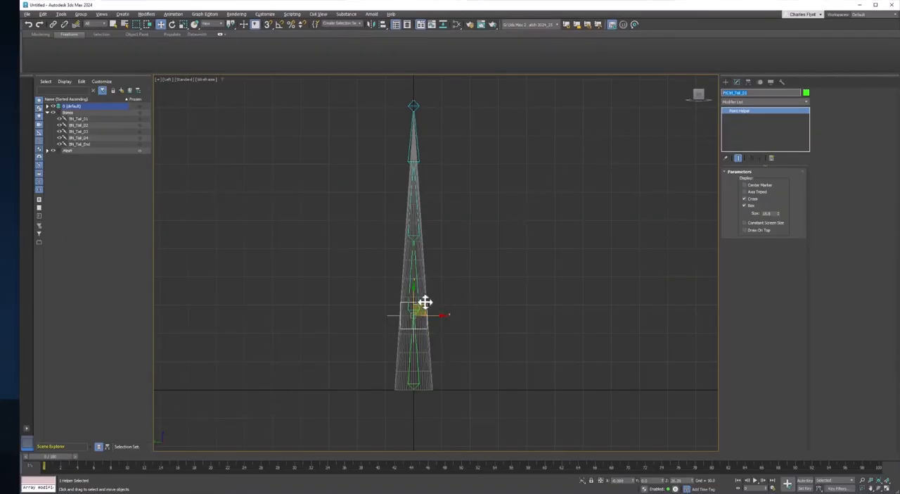
Clone the point helper as a single copy and align it to BN_Tail_03 by pivot position and orientation on all axes
{"action": "left_click_drag", "start_coordinate": [425, 303], "coordinate": [491, 226], "text": "shift"}
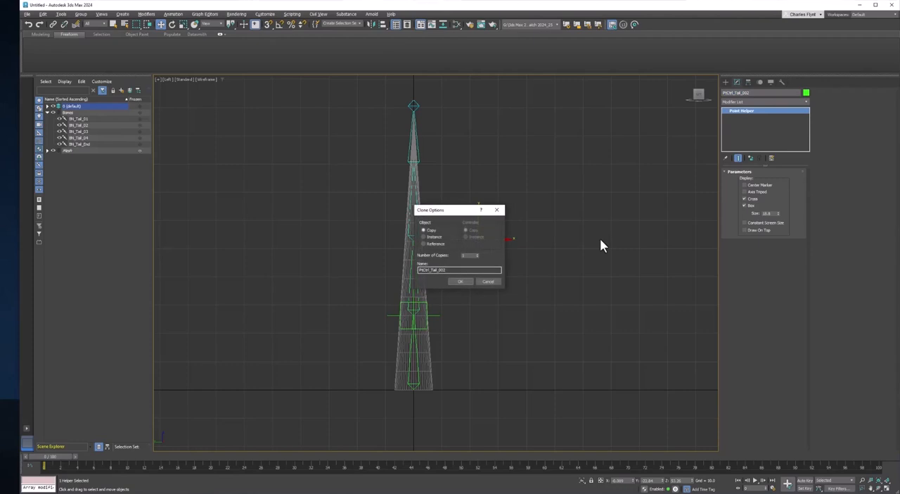
{"action": "left_click", "coordinate": [468, 282]}
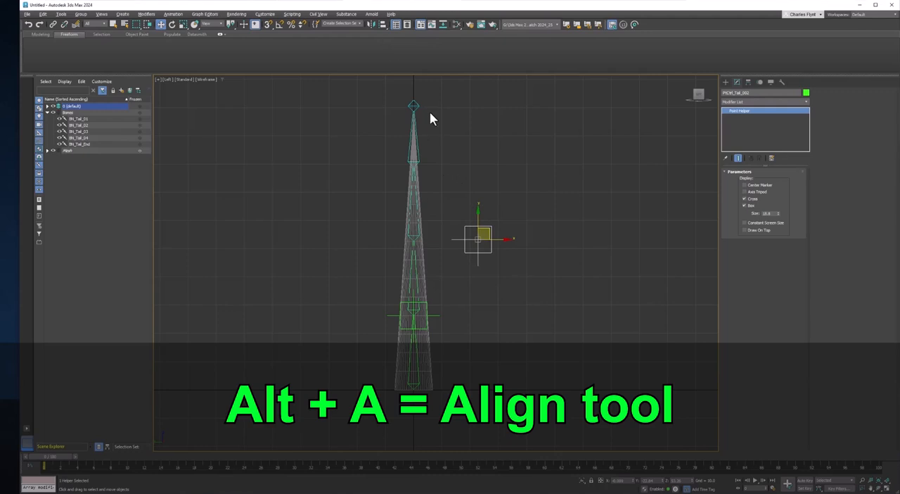
{"action": "key", "text": "alt+a"}
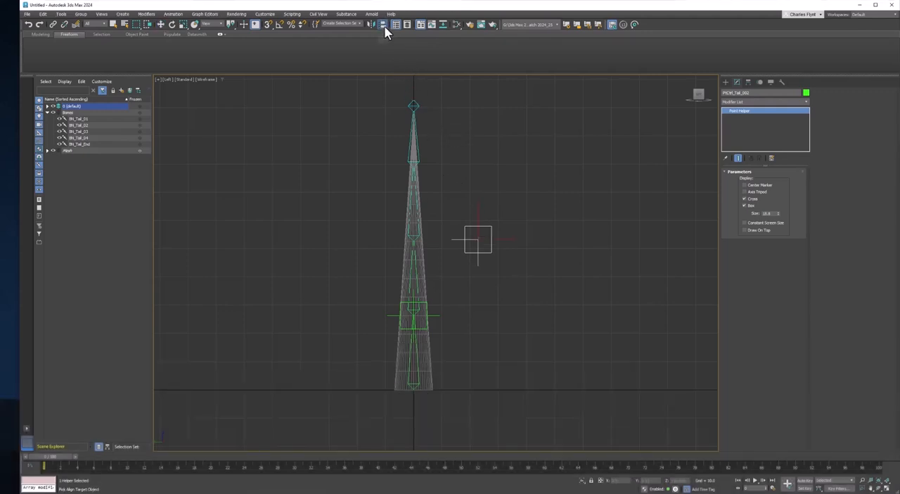
{"action": "left_click", "coordinate": [418, 238]}
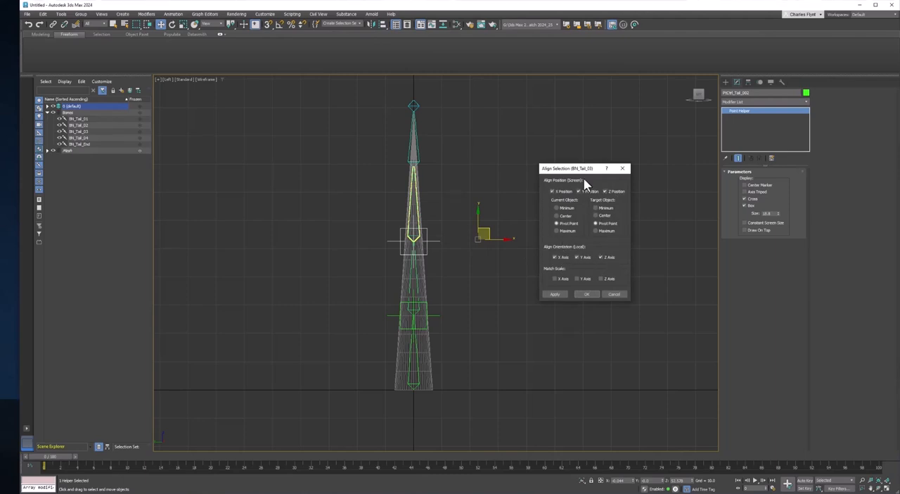
{"action": "left_click", "coordinate": [588, 294]}
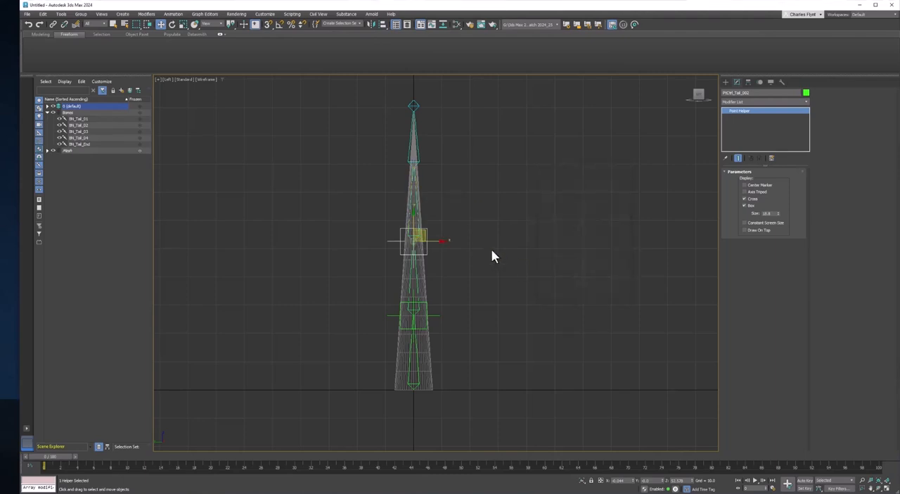
Rename the point helper at BN_Tail_03 as PtCtrl_Tail_02
{"action": "middle_click_drag", "start_coordinate": [479, 244], "coordinate": [500, 276]}
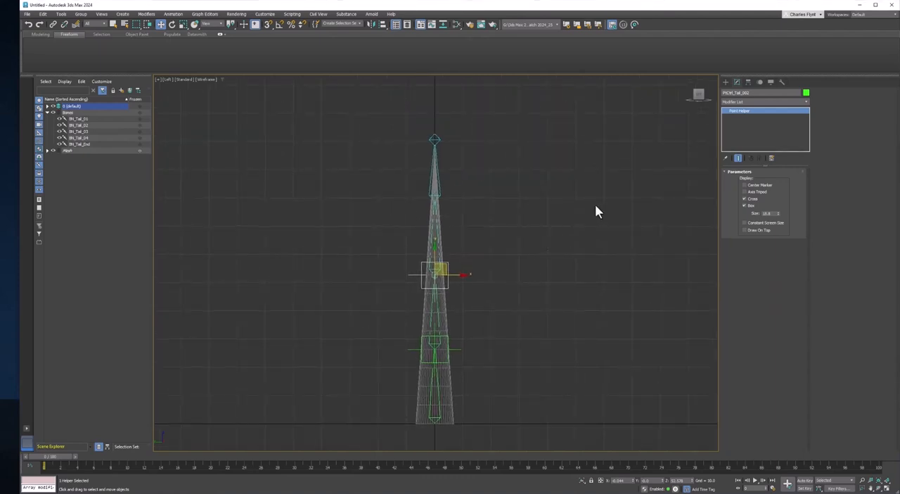
{"action": "left_click", "coordinate": [760, 95]}
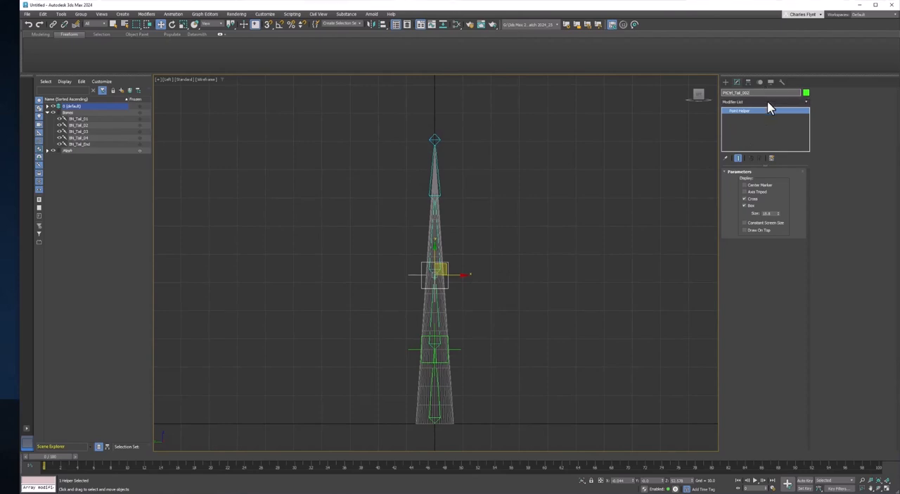
{"action": "key", "text": "BackSpace"}
{"action": "key", "text": "BackSpace"}
{"action": "type", "text": "2"}
Clone the PtCtrl_Tail_02 helper and align the copy to BN_Tail_04 by pivot position and local orientation on all axes
{"action": "mouse_move", "coordinate": [445, 264]}
{"action": "left_mouse_down", "text": "shift"}
{"action": "mouse_move", "coordinate": [474, 256]}
{"action": "mouse_move", "coordinate": [496, 207]}
{"action": "left_mouse_up", "text": "shift"}
{"action": "left_click", "coordinate": [458, 282]}
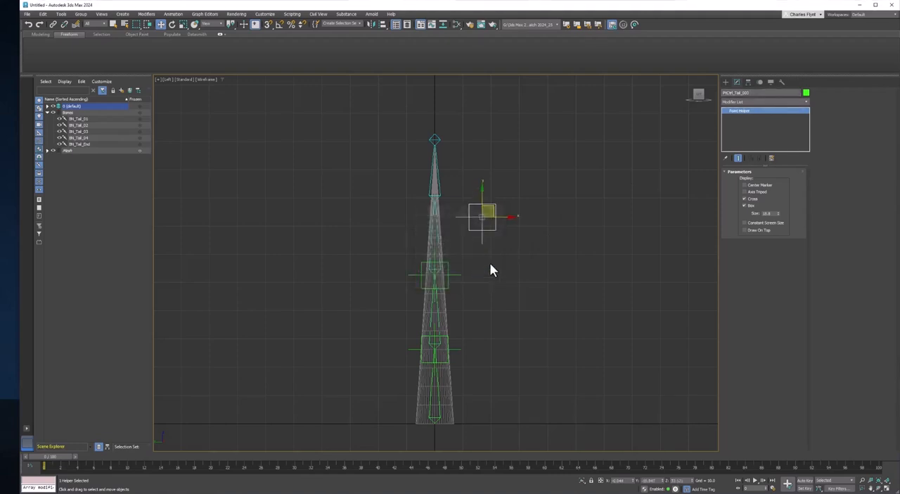
{"action": "key", "text": "alt+a"}
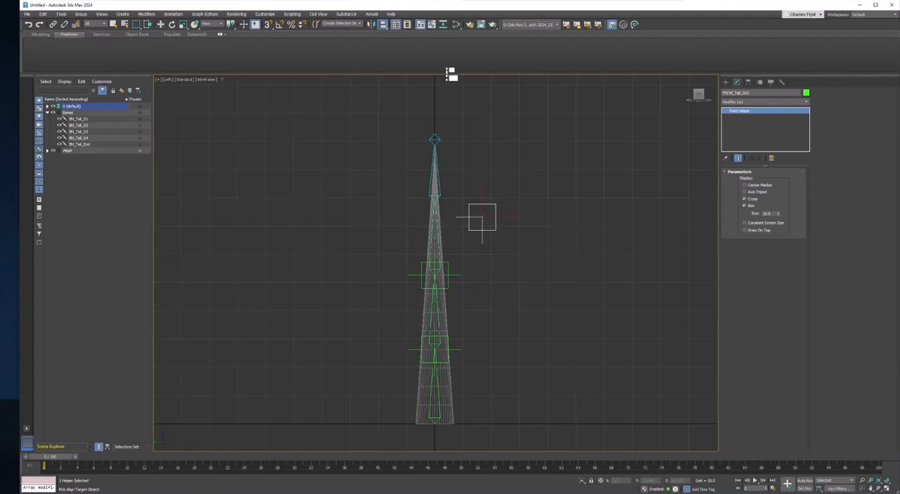
{"action": "left_click", "coordinate": [438, 200]}
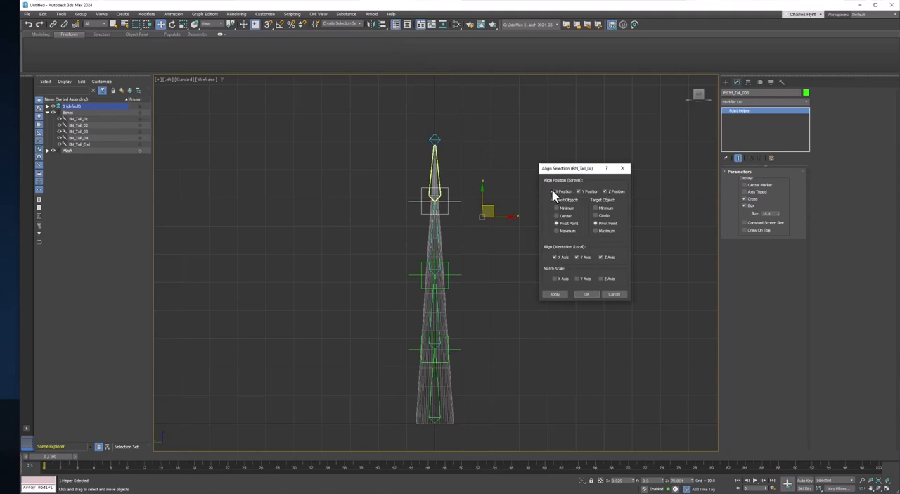
{"action": "left_click", "coordinate": [606, 192]}
{"action": "left_click", "coordinate": [588, 294]}
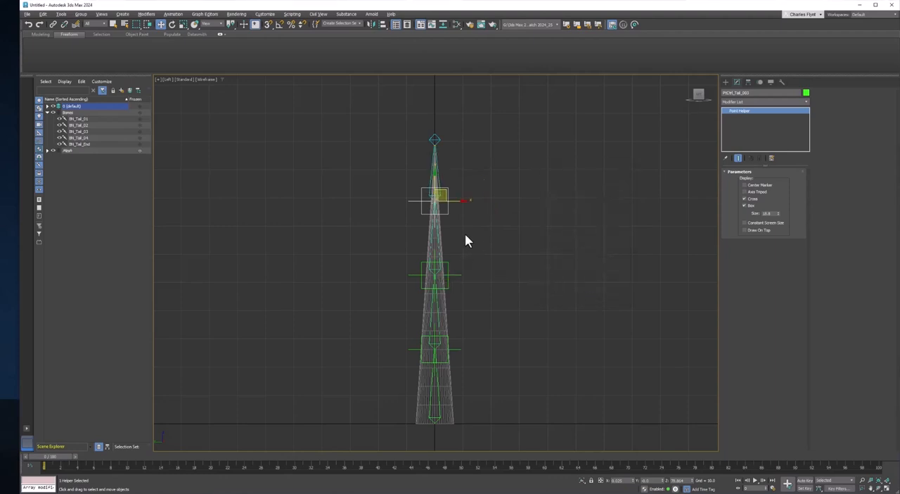
Inspect the position and rotation controller parameters of PtCtrl_Tail_01 in its motion settings
{"action": "left_click", "coordinate": [444, 273]}
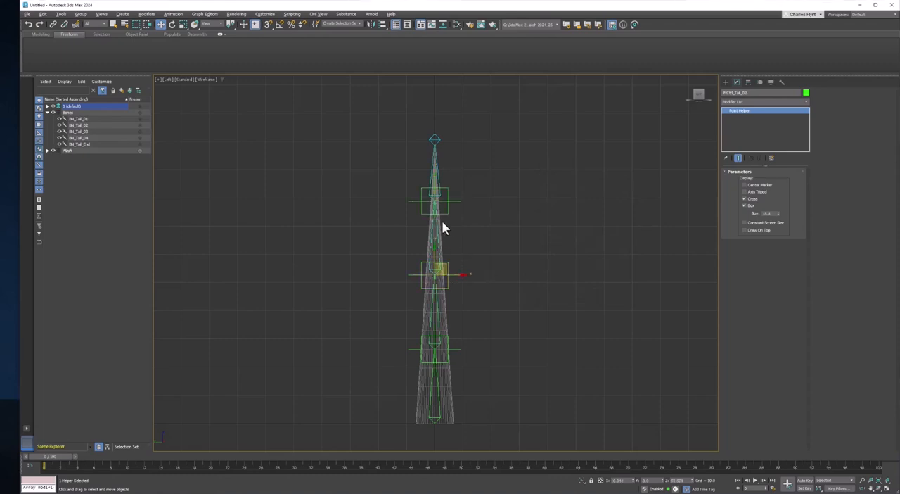
{"action": "left_click", "coordinate": [454, 349]}
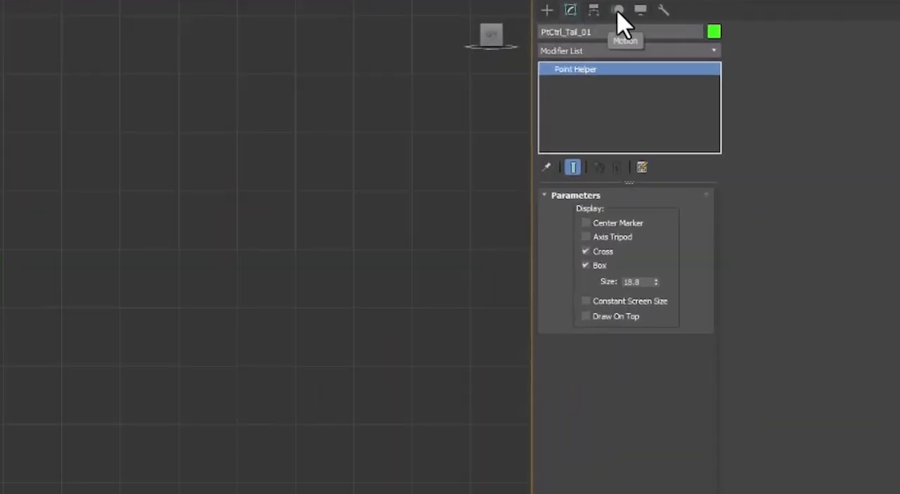
{"action": "left_click", "coordinate": [618, 10]}
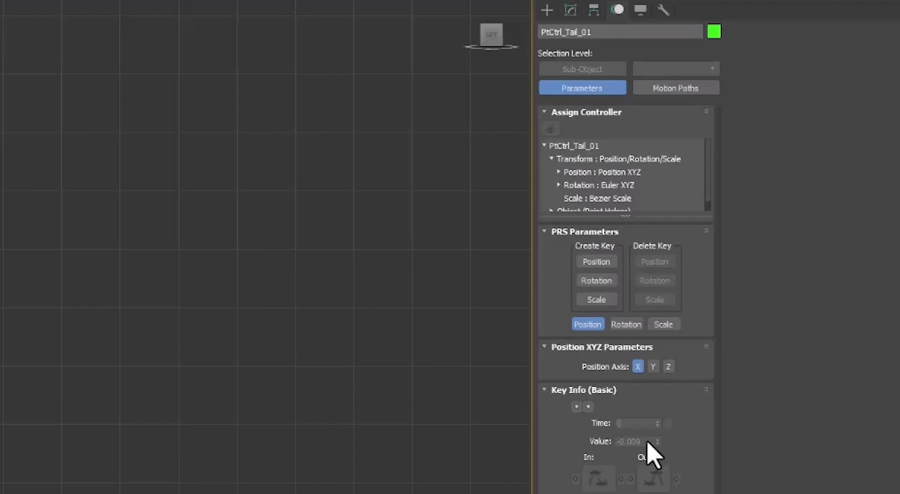
{"action": "left_click", "coordinate": [633, 324]}
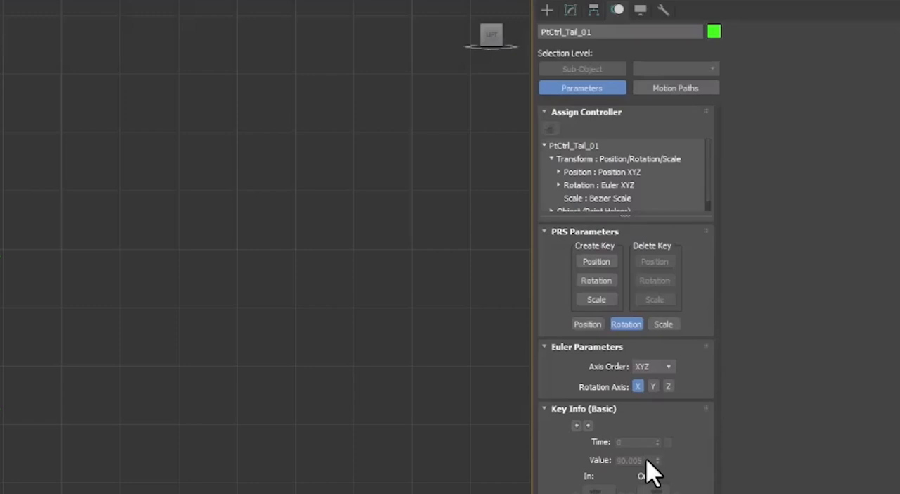
{"action": "left_click", "coordinate": [582, 325]}
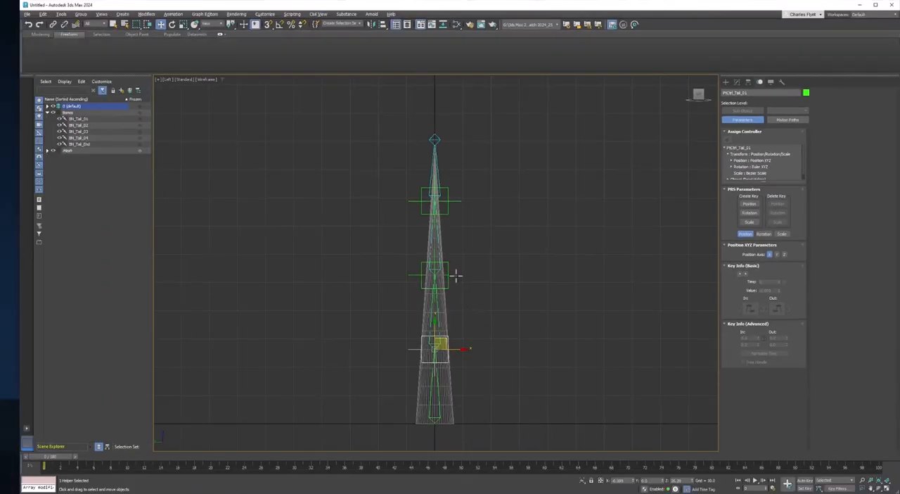
Select all three point helpers together and freeze their transforms
{"action": "left_click", "coordinate": [301, 319], "text": "ctrl"}
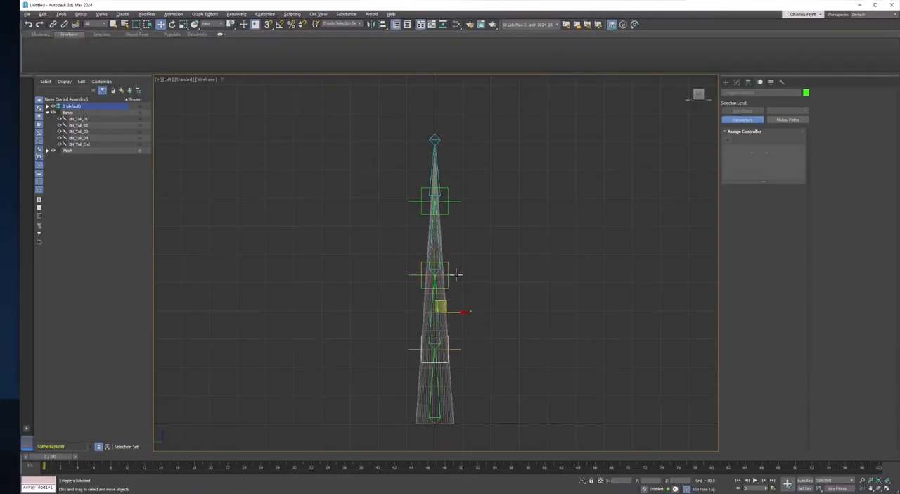
{"action": "left_click", "coordinate": [446, 211], "text": "ctrl"}
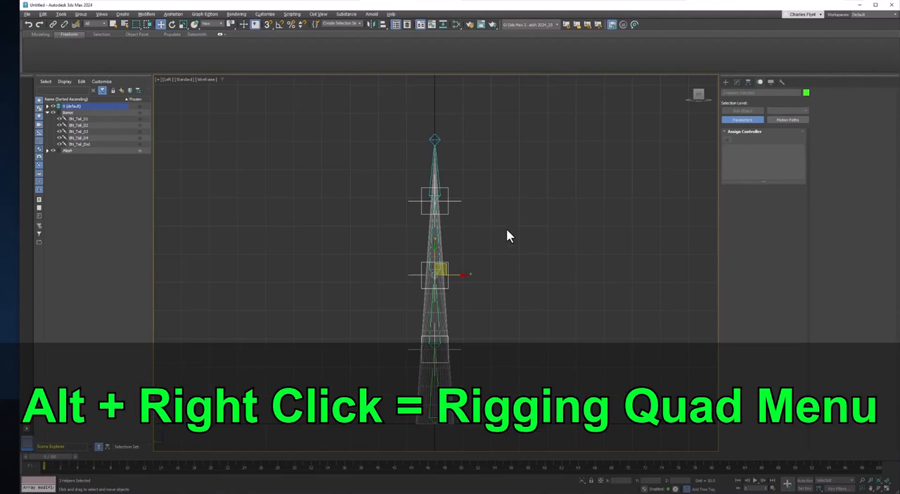
{"action": "right_click", "coordinate": [503, 217], "text": "alt"}
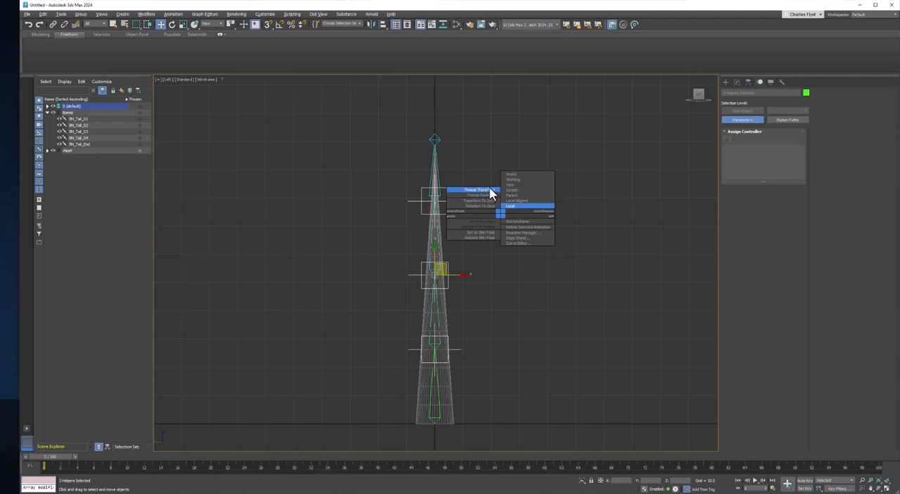
{"action": "left_click", "coordinate": [492, 189]}
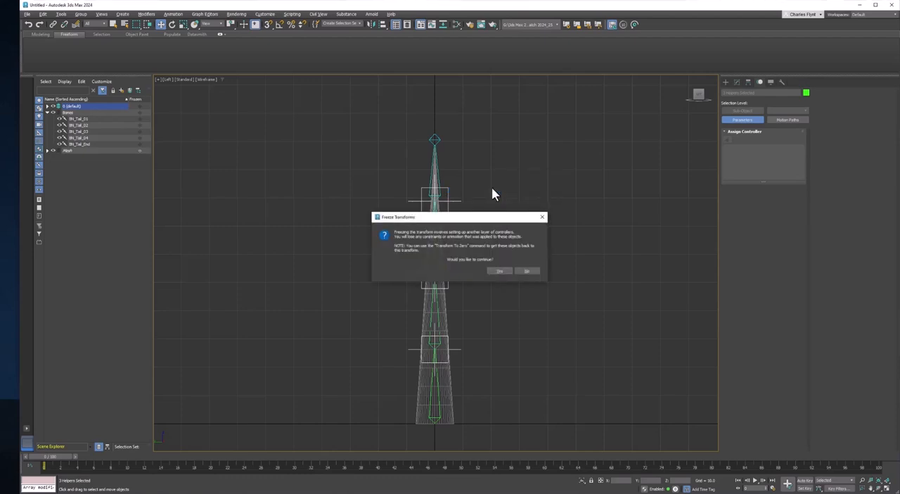
{"action": "left_click", "coordinate": [502, 271]}
{"action": "left_click", "coordinate": [484, 309]}
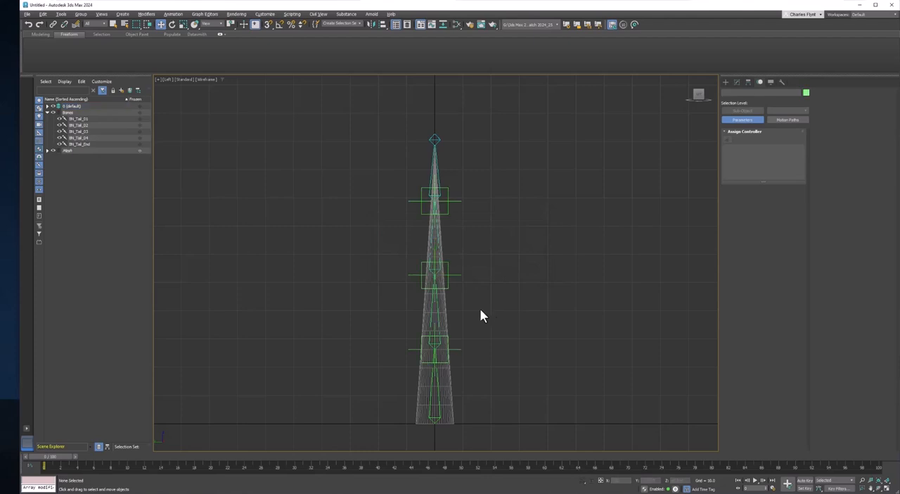
Examine the position and rotation controller lists of the point helper at BN_Tail_04
{"action": "left_click", "coordinate": [449, 212]}
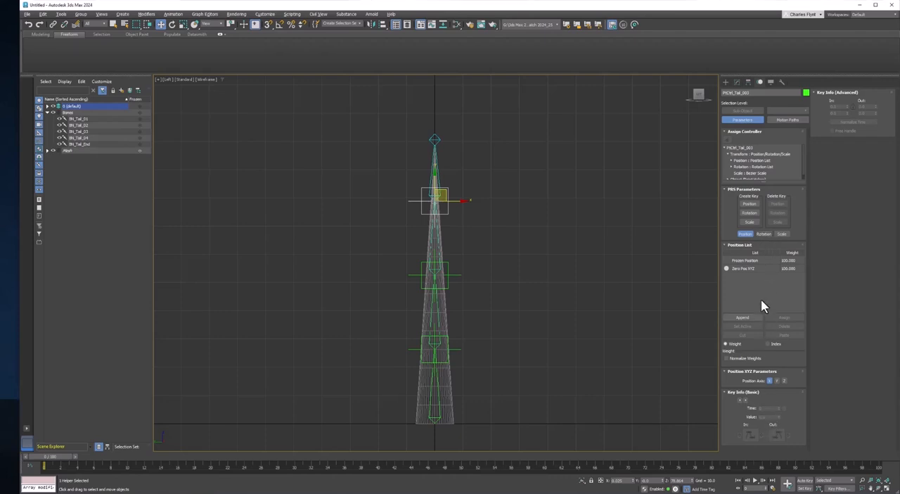
{"action": "left_click", "coordinate": [765, 233]}
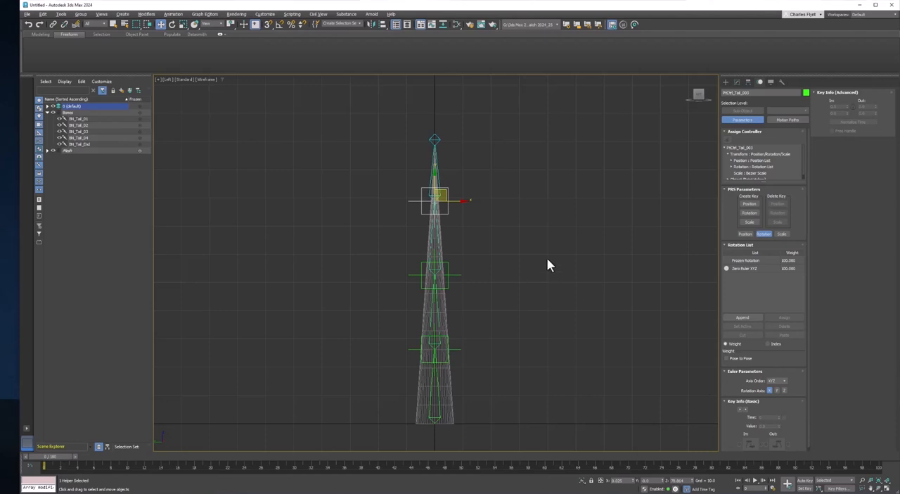
{"action": "left_click", "coordinate": [472, 236]}
{"action": "left_click", "coordinate": [449, 215]}
Apply an Orientation Constraint to BN_Tail_02 with PtCtrl_Tail_01 as its target
{"action": "scroll", "coordinate": [444, 340], "scroll_direction": "up", "scroll_amount": 5}
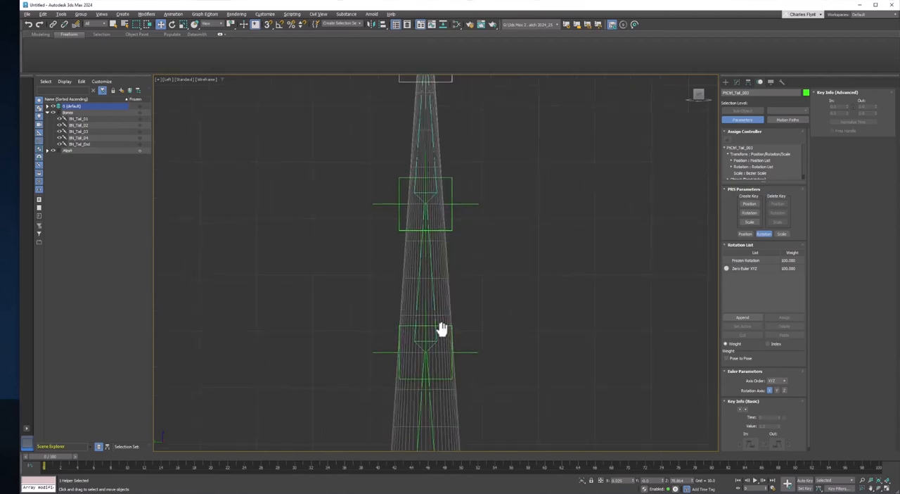
{"action": "left_click", "coordinate": [451, 296]}
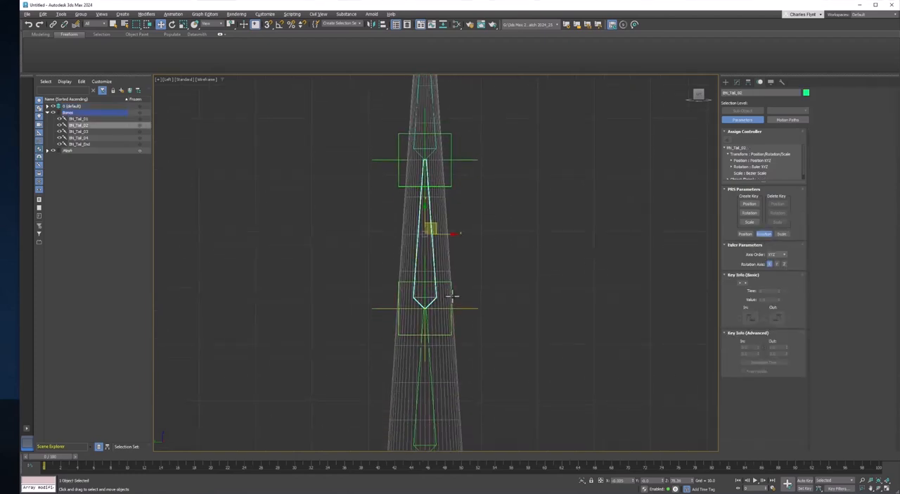
{"action": "middle_click_drag", "start_coordinate": [473, 288], "coordinate": [477, 285]}
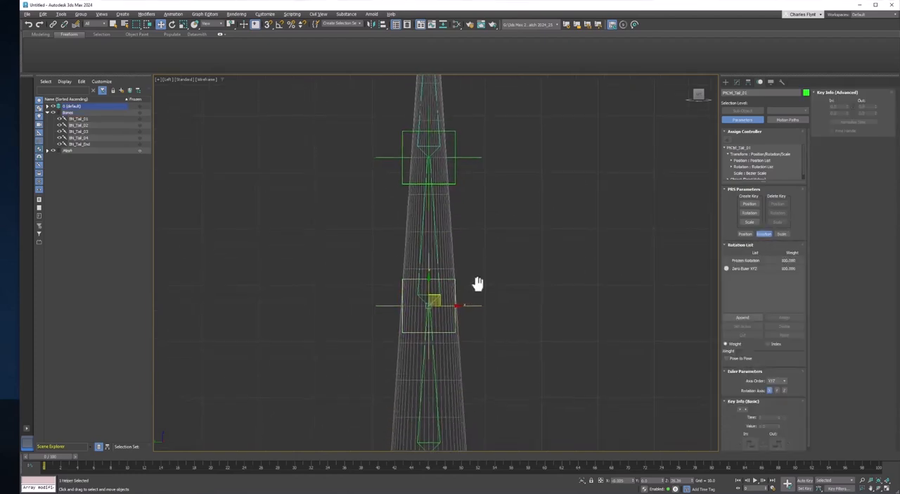
{"action": "left_click", "coordinate": [437, 271]}
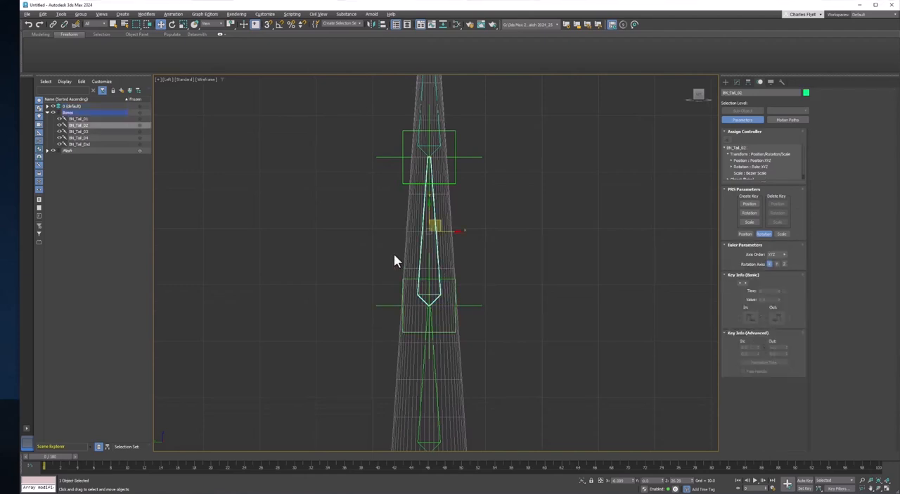
{"action": "left_click", "coordinate": [236, 15]}
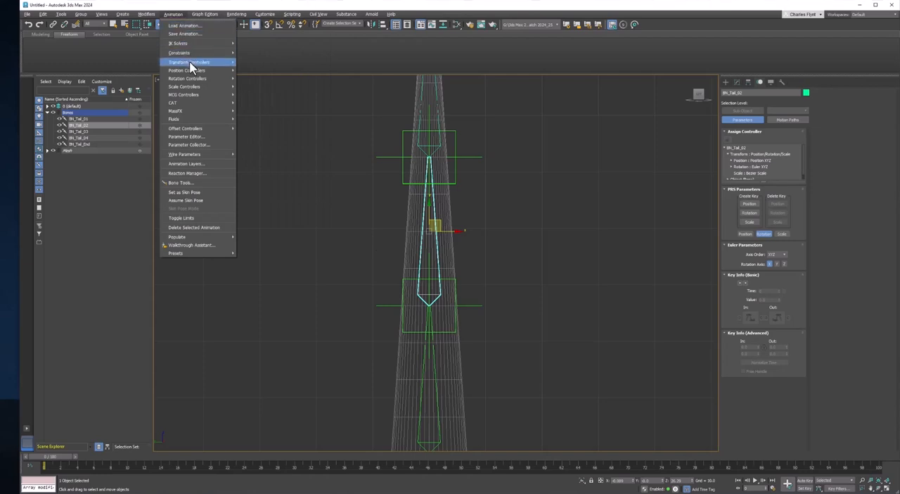
{"action": "mouse_move", "coordinate": [192, 50]}
{"action": "mouse_move", "coordinate": [227, 53]}
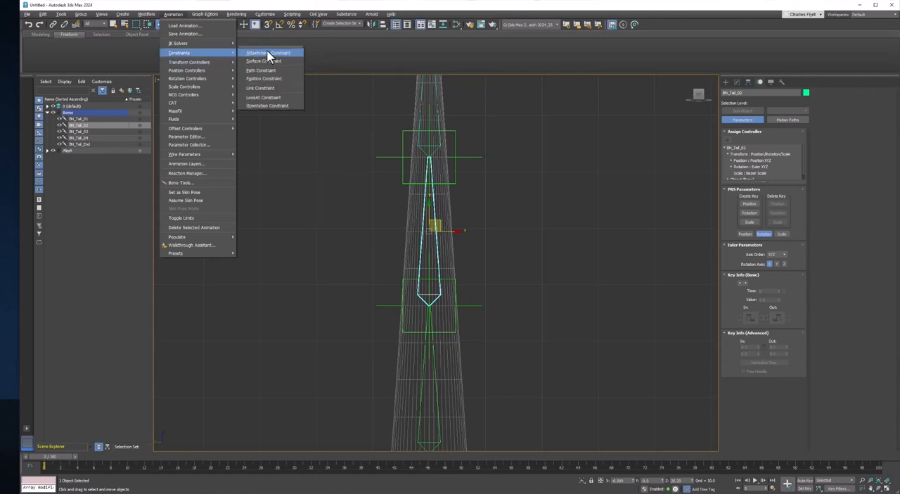
{"action": "left_click", "coordinate": [271, 105]}
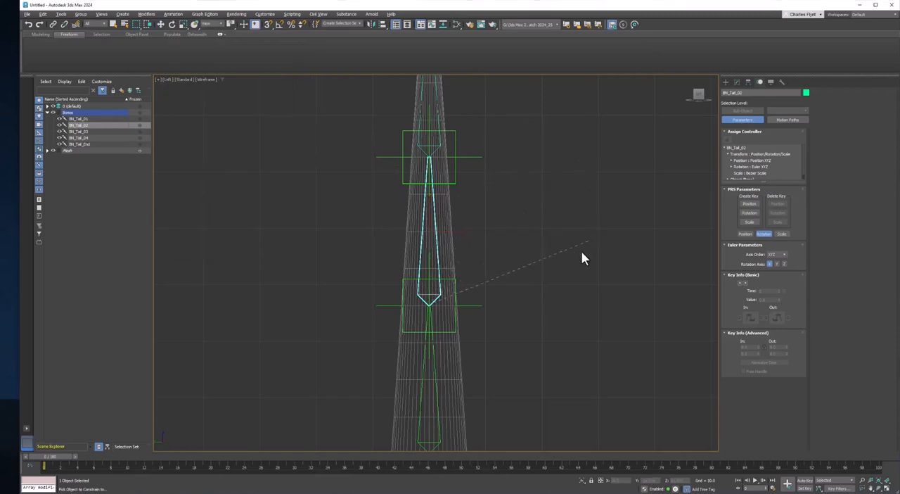
{"action": "left_click", "coordinate": [477, 305]}
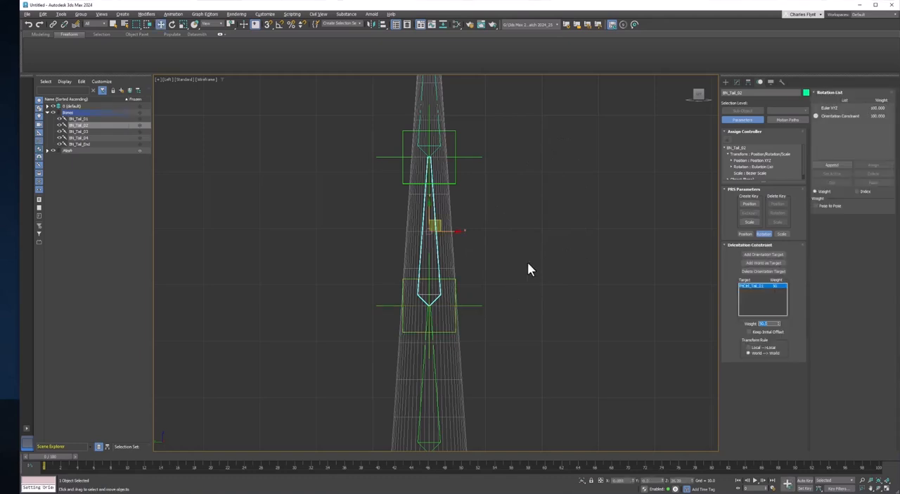
Rotate PtCtrl_Tail_01 slightly to test the constraint on BN_Tail_02, and undo the rotation
{"action": "right_click", "coordinate": [527, 240]}
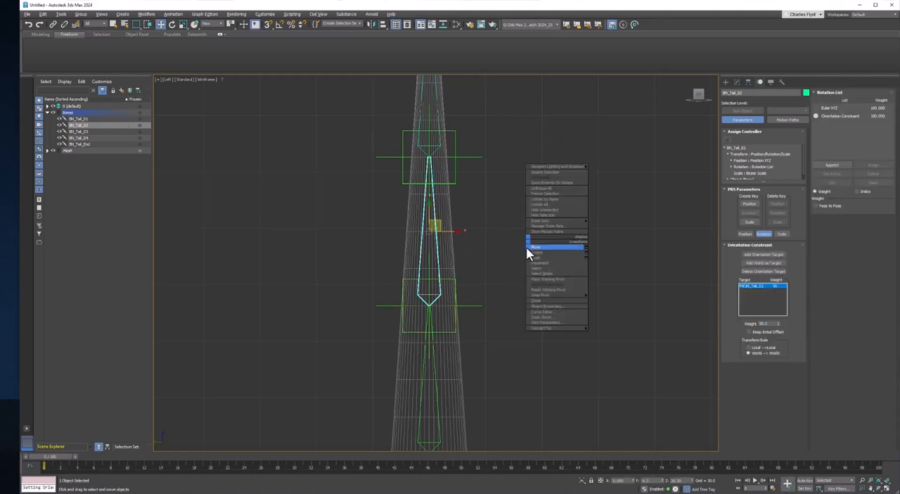
{"action": "left_click", "coordinate": [456, 291]}
{"action": "left_click", "coordinate": [173, 24]}
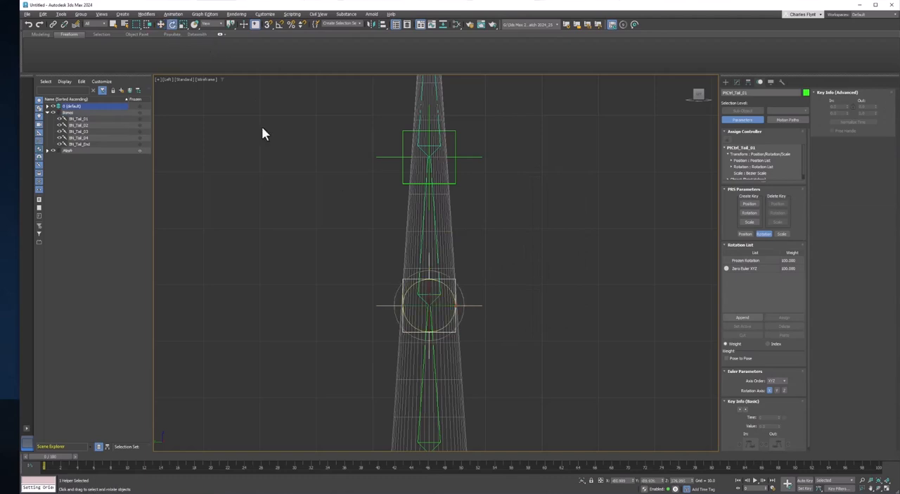
{"action": "mouse_move", "coordinate": [442, 281]}
{"action": "left_mouse_down"}
{"action": "mouse_move", "coordinate": [457, 295]}
{"action": "mouse_move", "coordinate": [427, 268]}
{"action": "mouse_move", "coordinate": [434, 272]}
{"action": "left_mouse_up"}
{"action": "key", "text": "ctrl+z"}
Move PtCtrl_Tail_01 sideways away from the tail as a test, and undo the move
{"action": "left_click", "coordinate": [160, 24]}
{"action": "left_click_drag", "start_coordinate": [450, 304], "coordinate": [362, 301]}
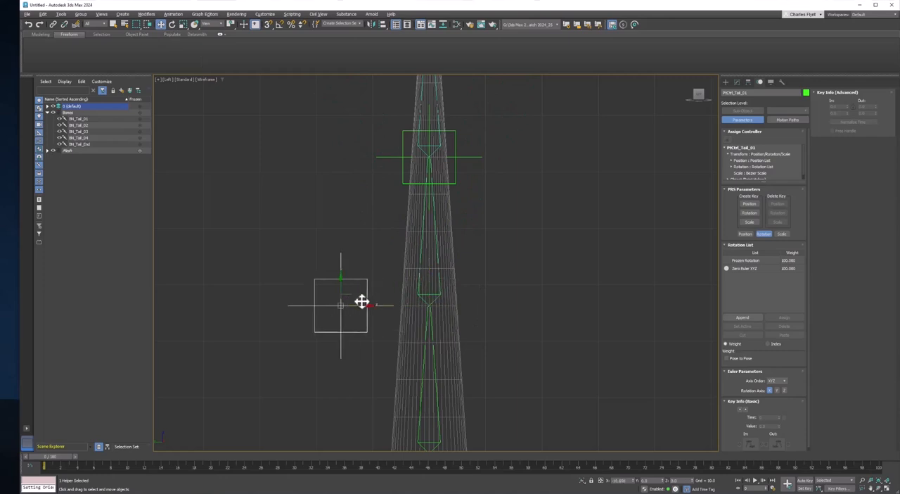
{"action": "key", "text": "ctrl+z"}
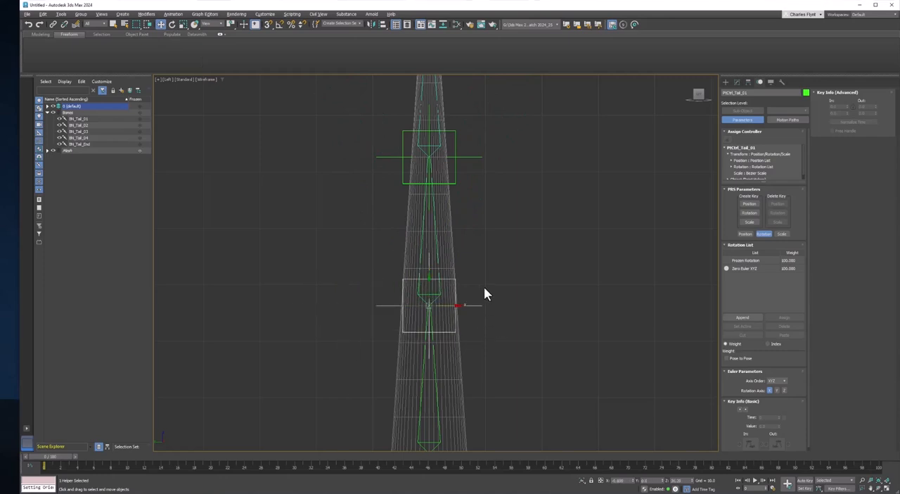
Apply an Orientation Constraint to BN_Tail_03 with PtCtrl_Tail_02 as its target
{"action": "middle_click_drag", "start_coordinate": [469, 233], "coordinate": [475, 282]}
{"action": "middle_click_drag", "start_coordinate": [487, 250], "coordinate": [486, 263]}
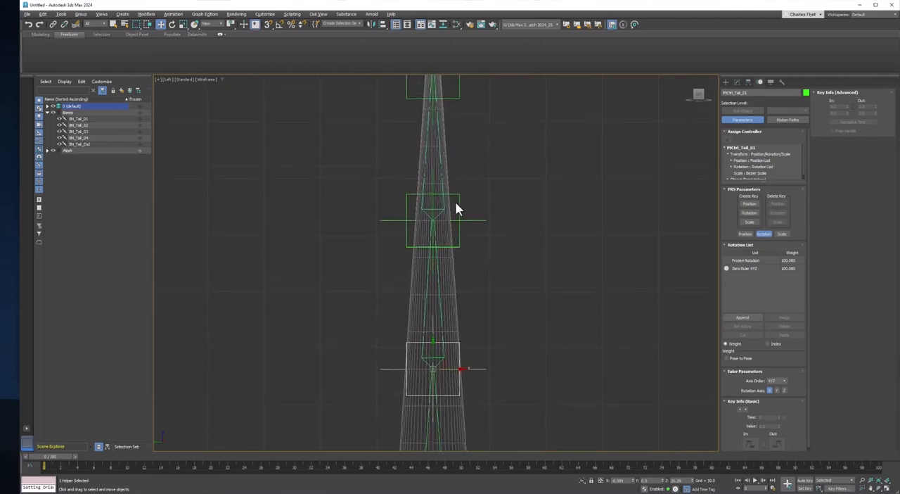
{"action": "left_click", "coordinate": [442, 184]}
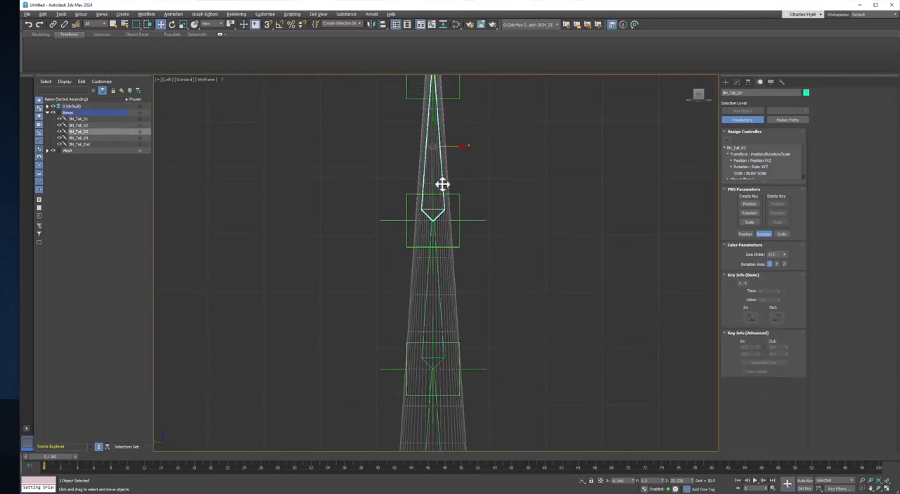
{"action": "left_click", "coordinate": [173, 14]}
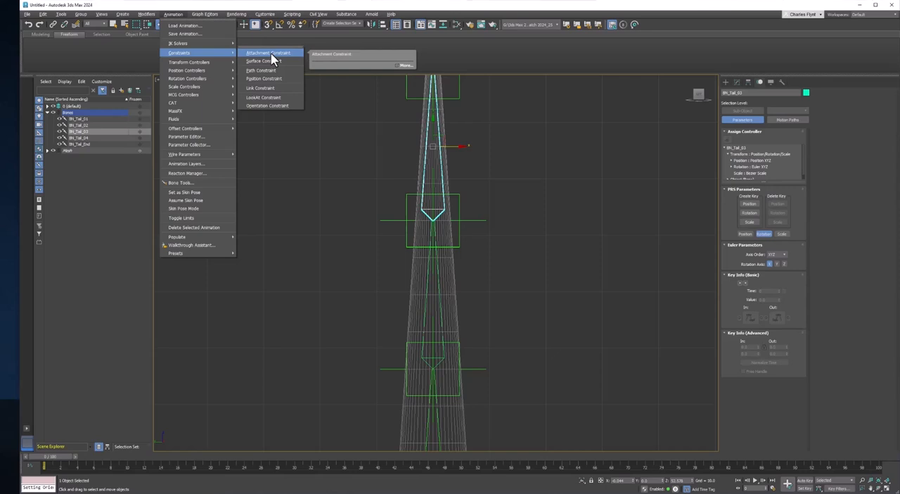
{"action": "left_click", "coordinate": [266, 104]}
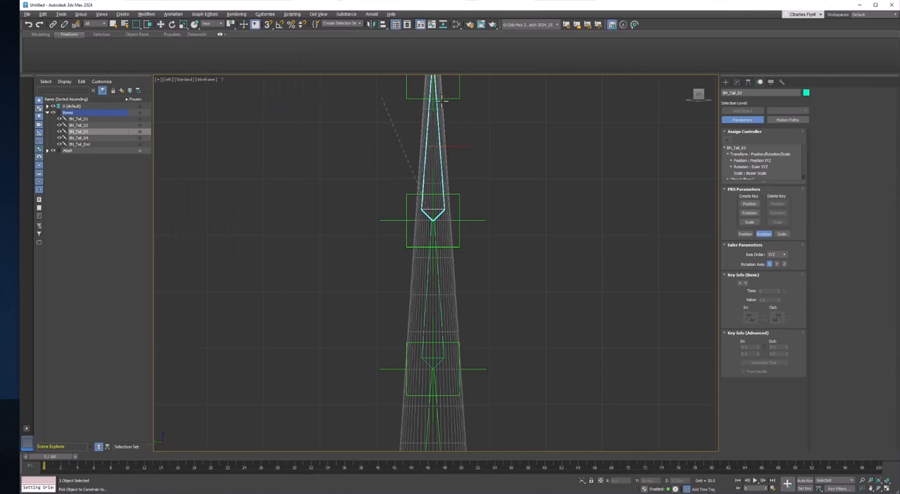
{"action": "left_click", "coordinate": [475, 220]}
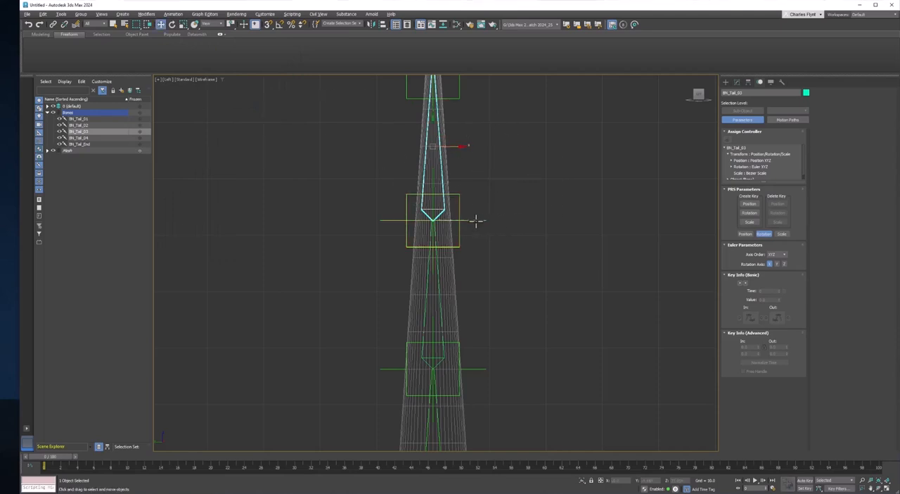
{"action": "middle_click_drag", "start_coordinate": [504, 230], "coordinate": [494, 300]}
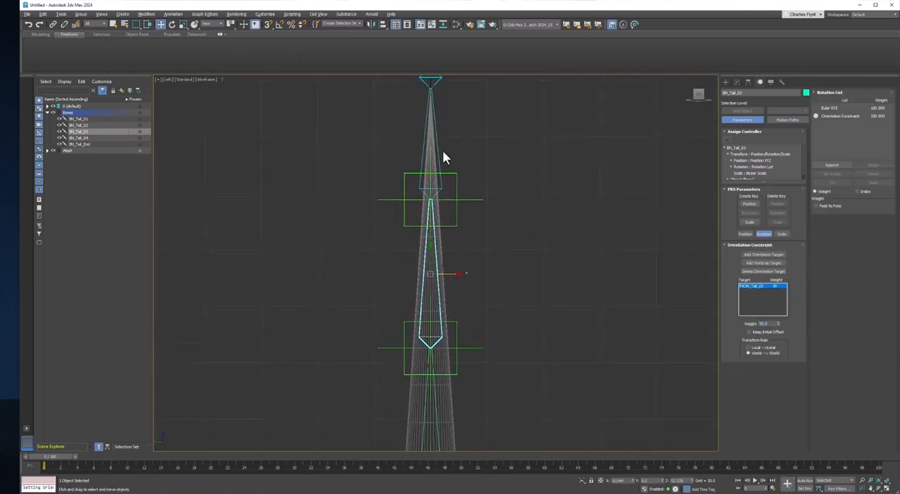
Apply an Orientation Constraint to BN_Tail_04 with PtCtrl_Tail_003 as its target
{"action": "left_click", "coordinate": [441, 152]}
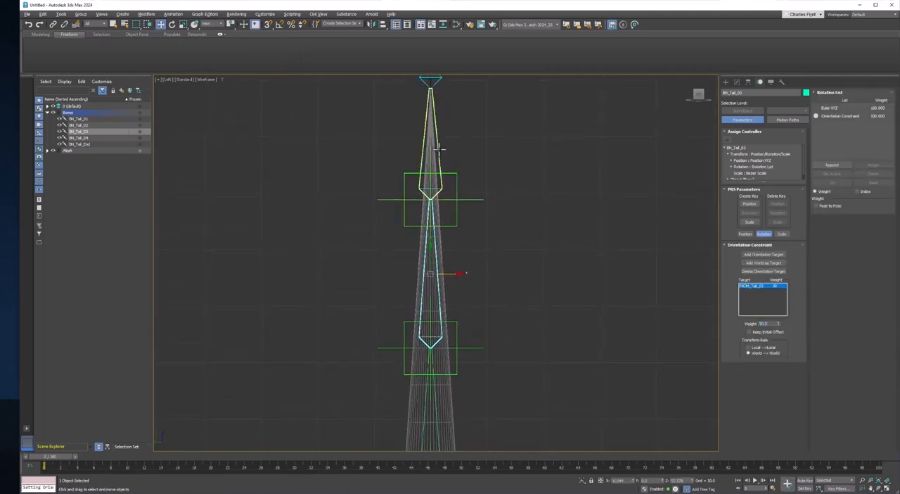
{"action": "left_click", "coordinate": [173, 14]}
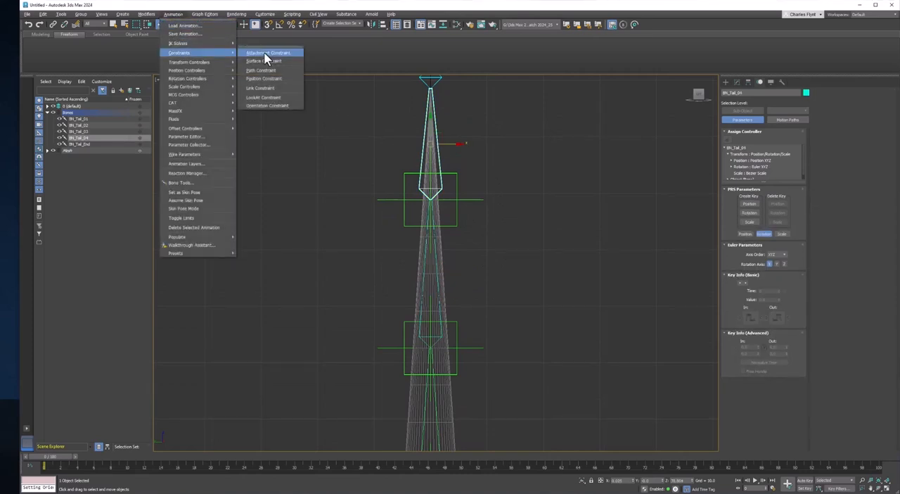
{"action": "left_click", "coordinate": [282, 107]}
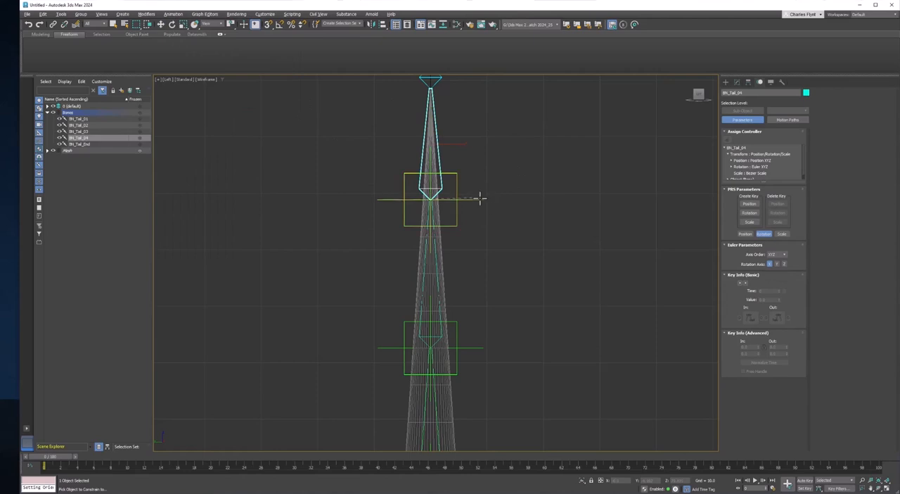
{"action": "left_click", "coordinate": [481, 199]}
Rotate PtCtrl_Tail_003 slightly to test the constraint on BN_Tail_04, and undo the rotation
{"action": "scroll", "coordinate": [517, 194], "scroll_direction": "down", "scroll_amount": 5}
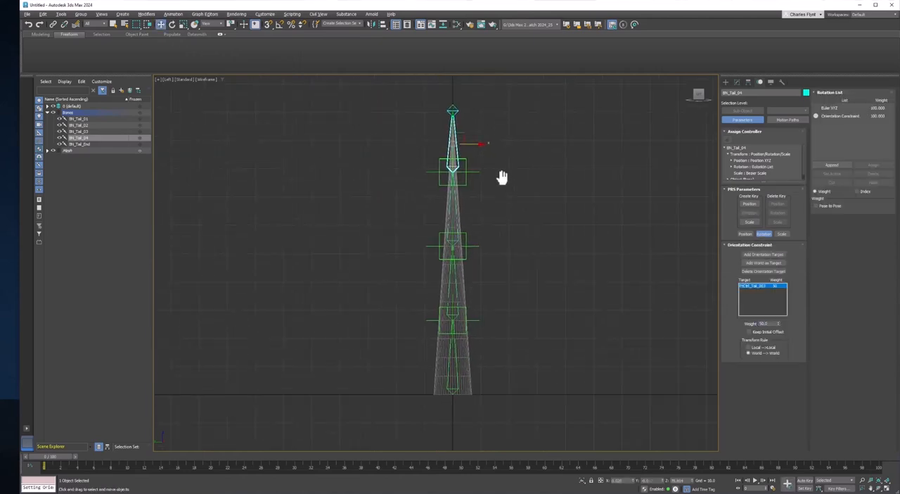
{"action": "left_click", "coordinate": [465, 175]}
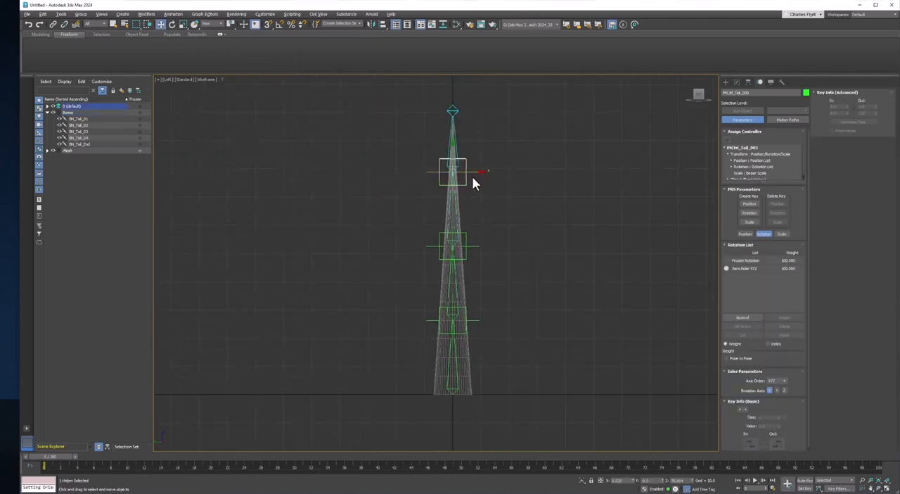
{"action": "left_click", "coordinate": [173, 24]}
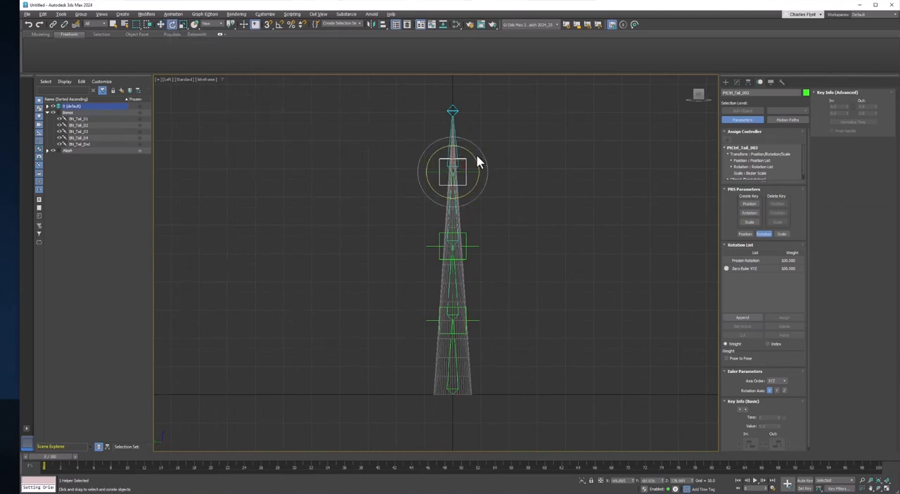
{"action": "mouse_move", "coordinate": [476, 161]}
{"action": "left_mouse_down"}
{"action": "mouse_move", "coordinate": [484, 166]}
{"action": "mouse_move", "coordinate": [474, 148]}
{"action": "left_mouse_up"}
{"action": "key", "text": "ctrl+z"}
Rotate PtCtrl_Tail_02 and PtCtrl_Tail_01 in turn to test their bone constraints, undoing each rotation and clearing the selection
{"action": "left_click", "coordinate": [468, 234]}
{"action": "left_click_drag", "start_coordinate": [474, 228], "coordinate": [508, 236]}
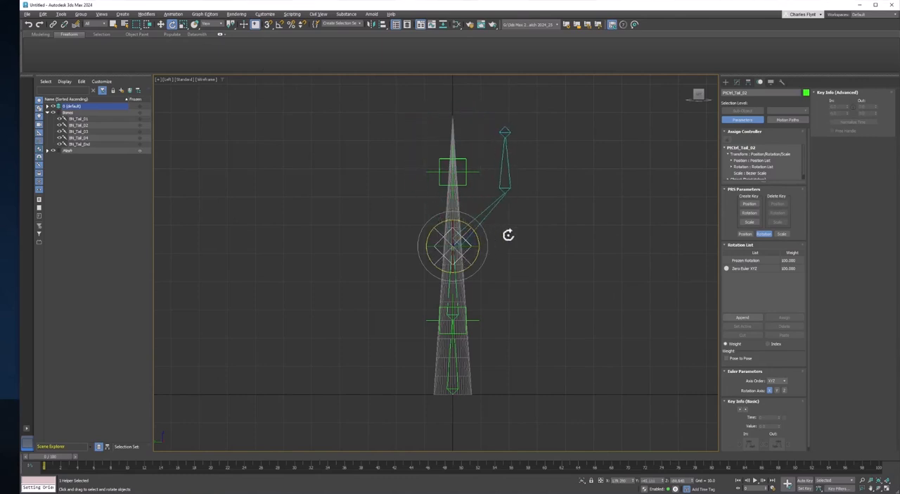
{"action": "key", "text": "ctrl+z"}
{"action": "left_click", "coordinate": [468, 305]}
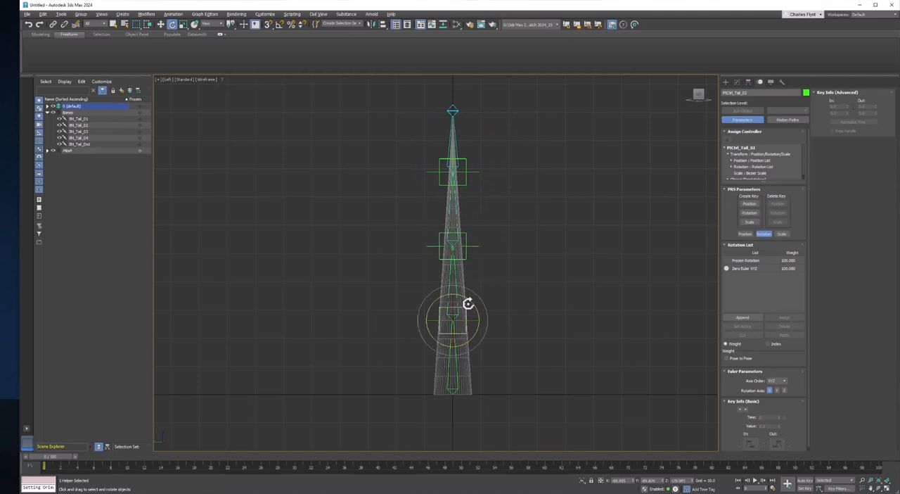
{"action": "left_click_drag", "start_coordinate": [468, 303], "coordinate": [488, 315]}
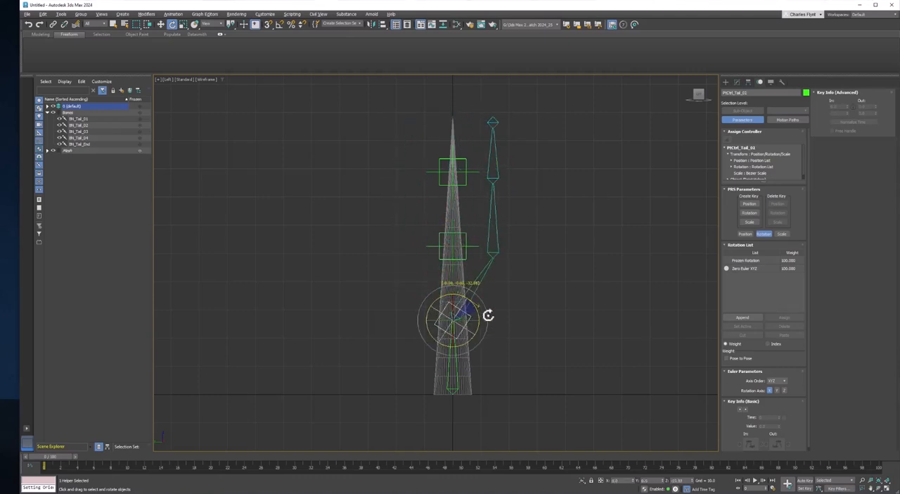
{"action": "key", "text": "ctrl+z"}
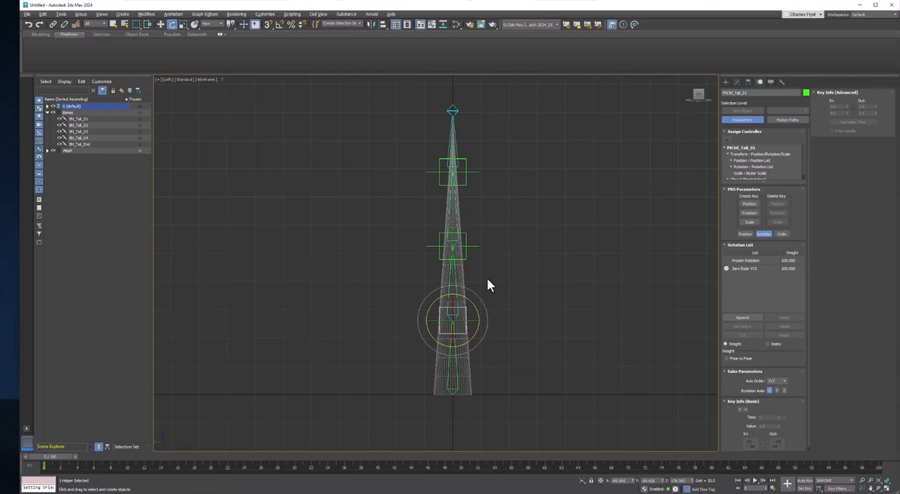
{"action": "left_click", "coordinate": [489, 279]}
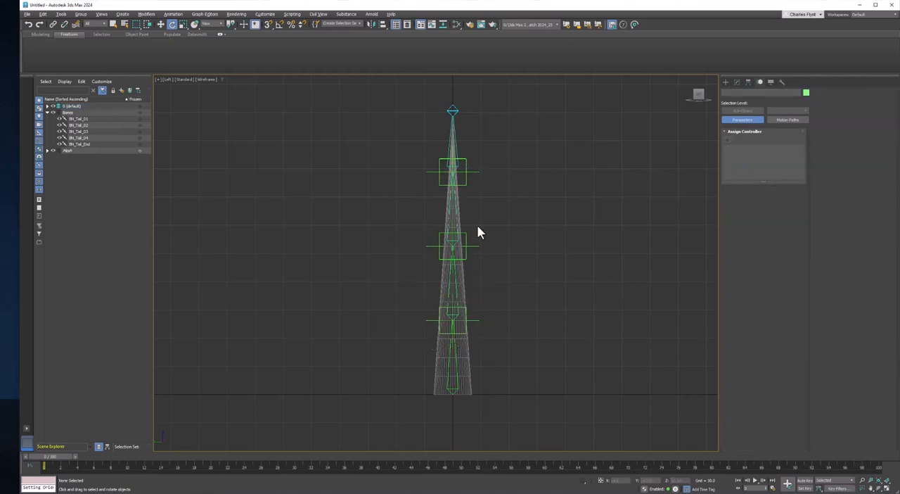
Put the three PtCtrl_Tail point helpers on a new layer and name the layer Helpers
{"action": "left_click", "coordinate": [473, 172]}
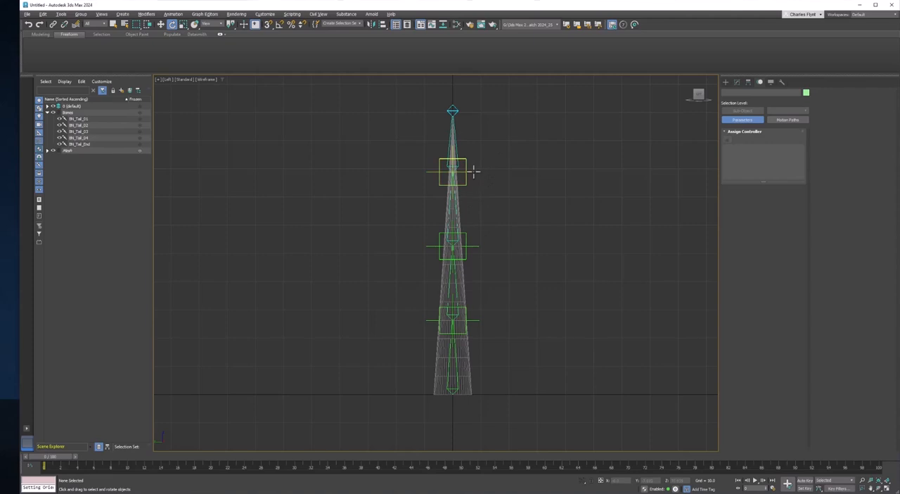
{"action": "left_click", "coordinate": [477, 248], "text": "ctrl"}
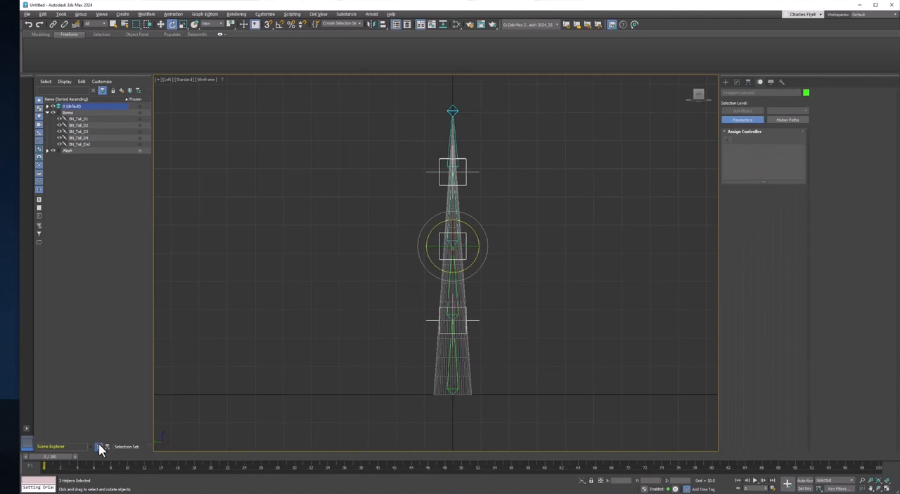
{"action": "left_click", "coordinate": [120, 89]}
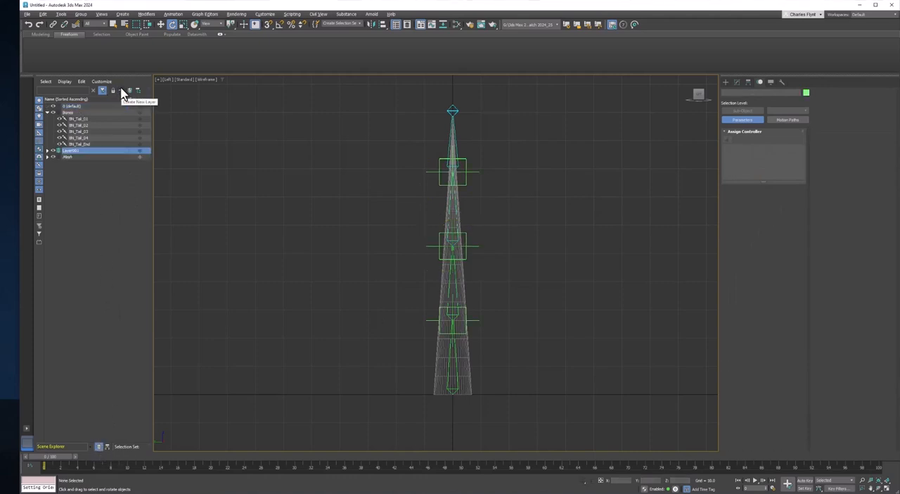
{"action": "left_click", "coordinate": [77, 152]}
{"action": "type", "text": "HL"}
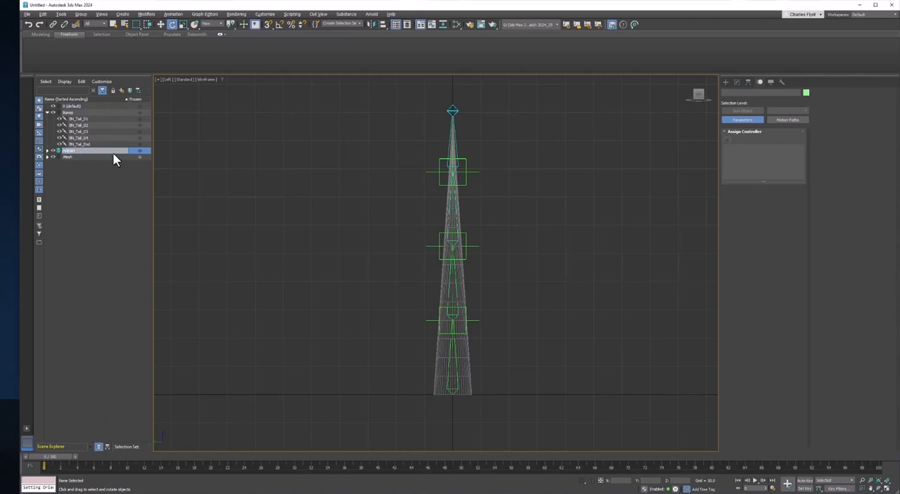
{"action": "key", "text": "Return"}
{"action": "middle_click_drag", "start_coordinate": [465, 205], "coordinate": [457, 198]}
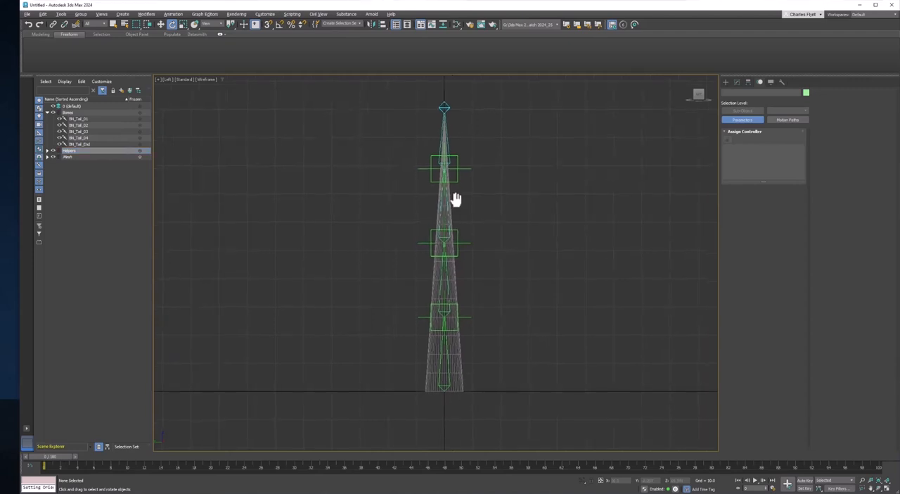